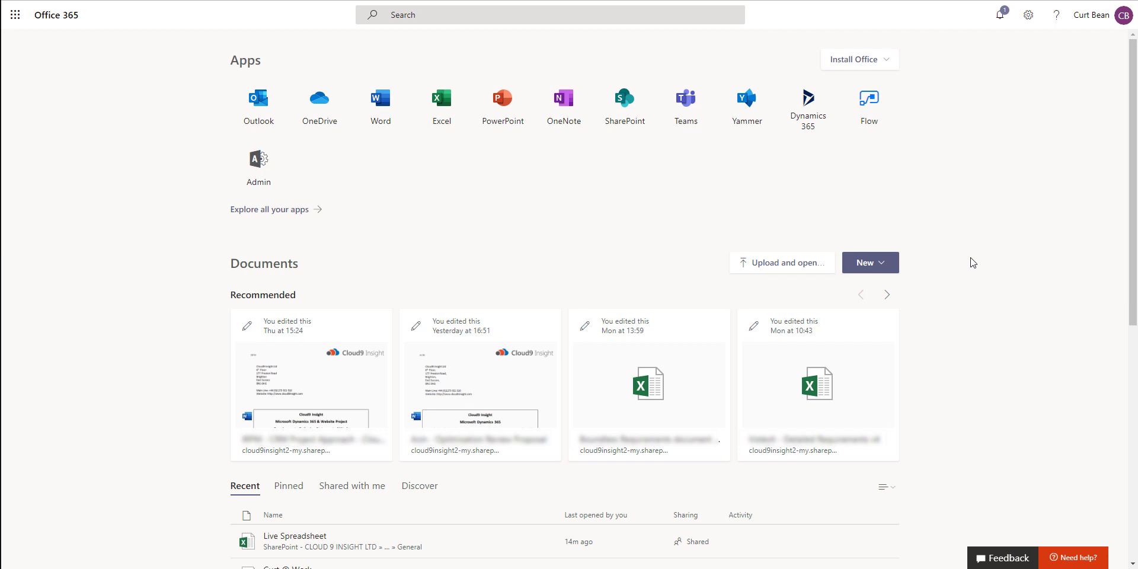
Open Dynamics 365 and look over the lead charts on the Cloud9 Demo - Lead Analysis dashboard
left_click(806, 118)
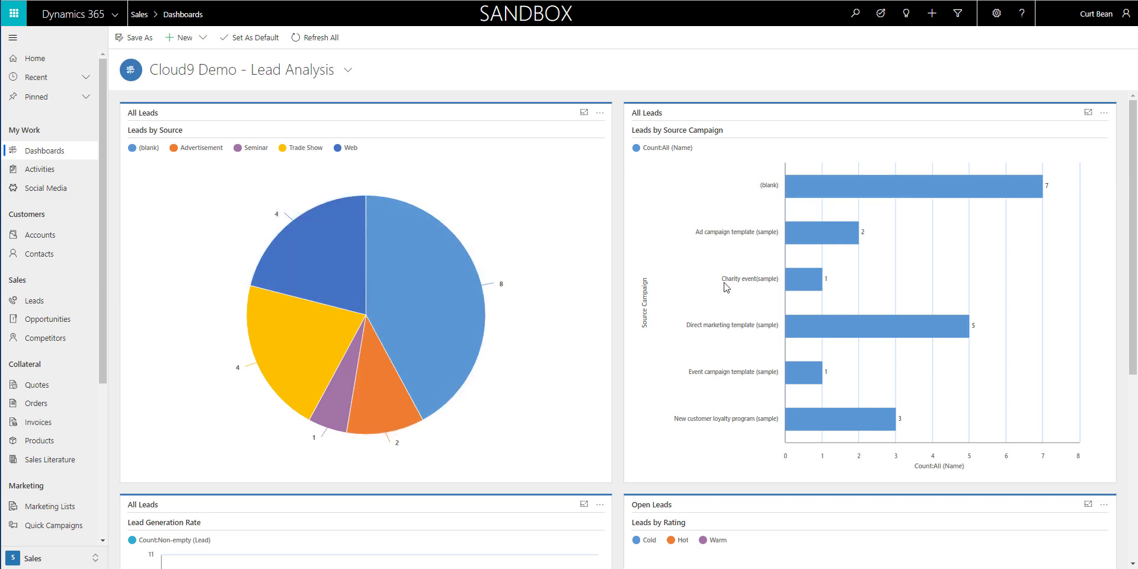
scroll(727, 287, "down", 1)
scroll(723, 290, "down", 3)
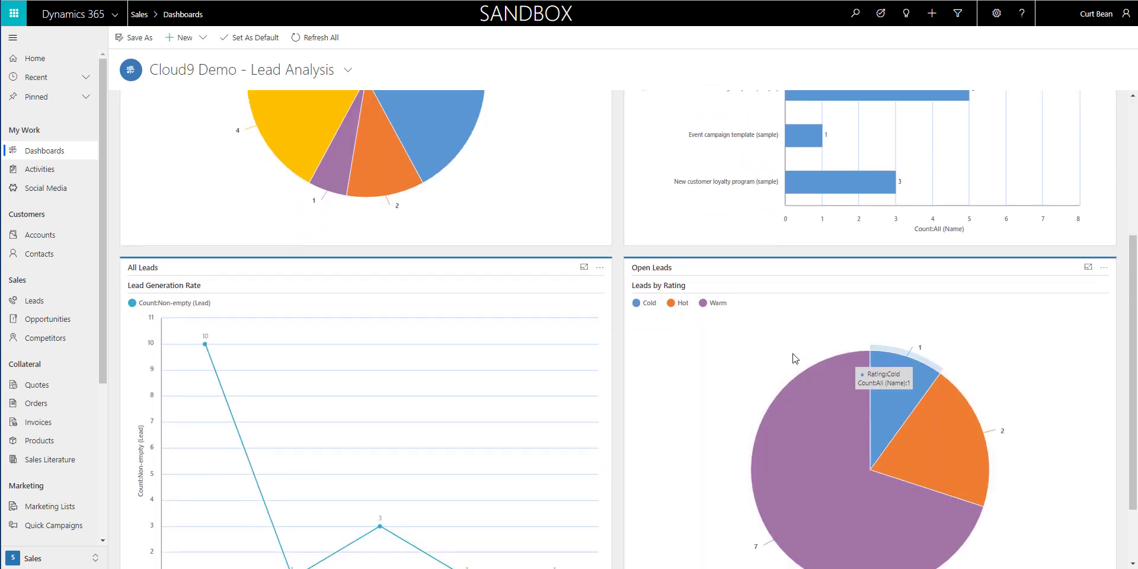
scroll(794, 358, "down", 1)
mouse_move(895, 321)
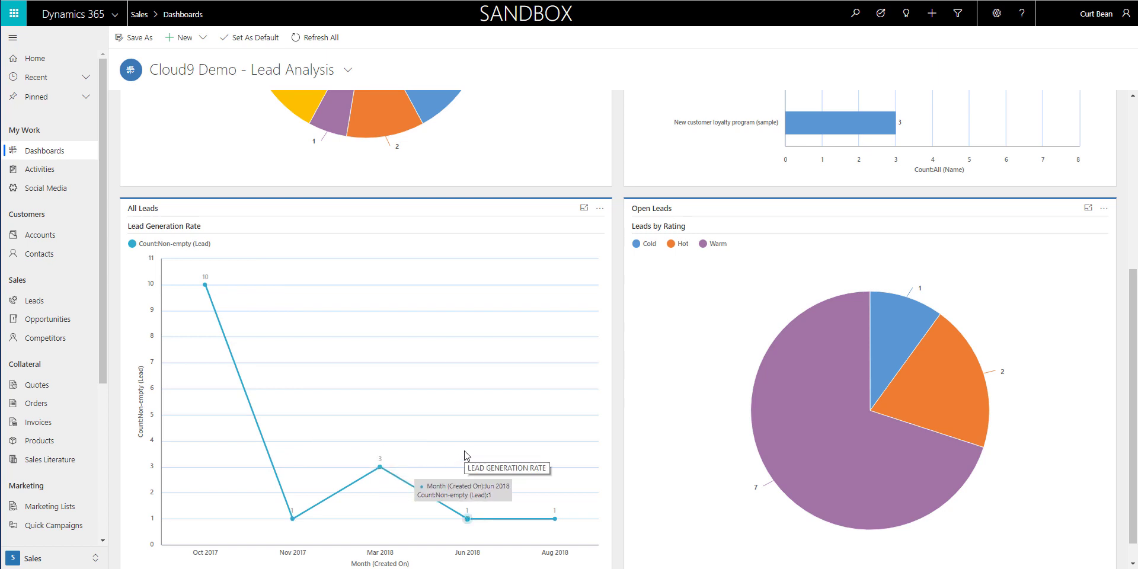
scroll(466, 456, "up", 4)
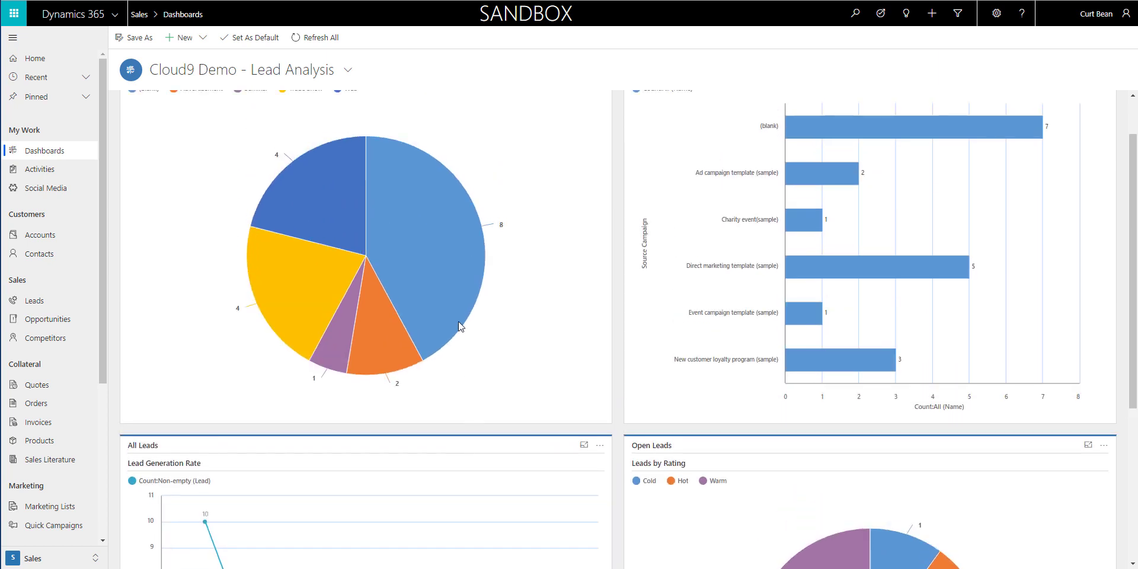
Drill down into the blank slice of the Leads by Source chart by an address attribute, shown as a bar chart
left_click(424, 218)
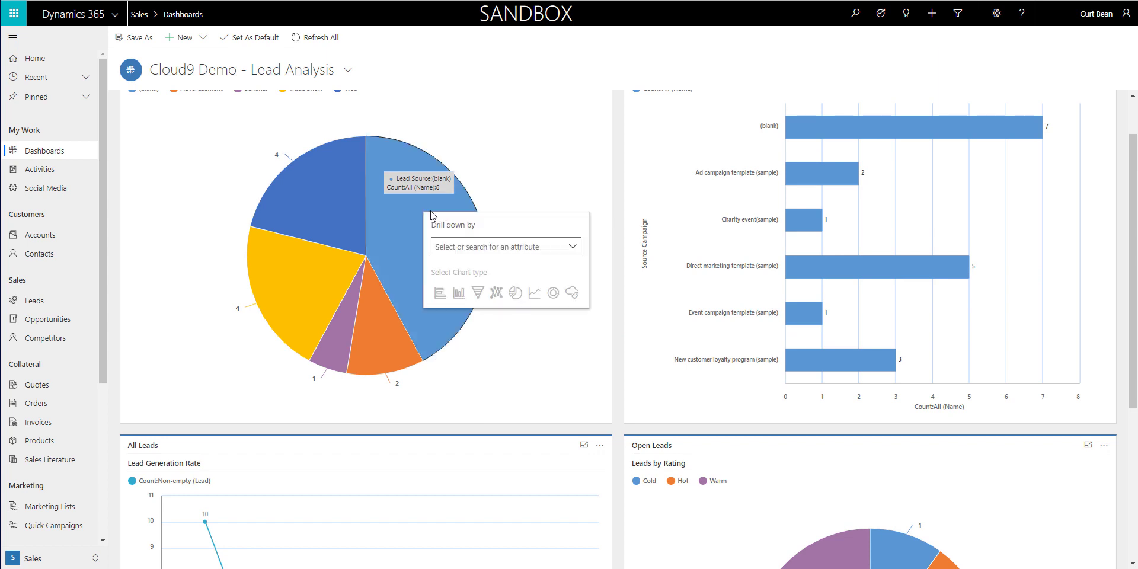
left_click(572, 248)
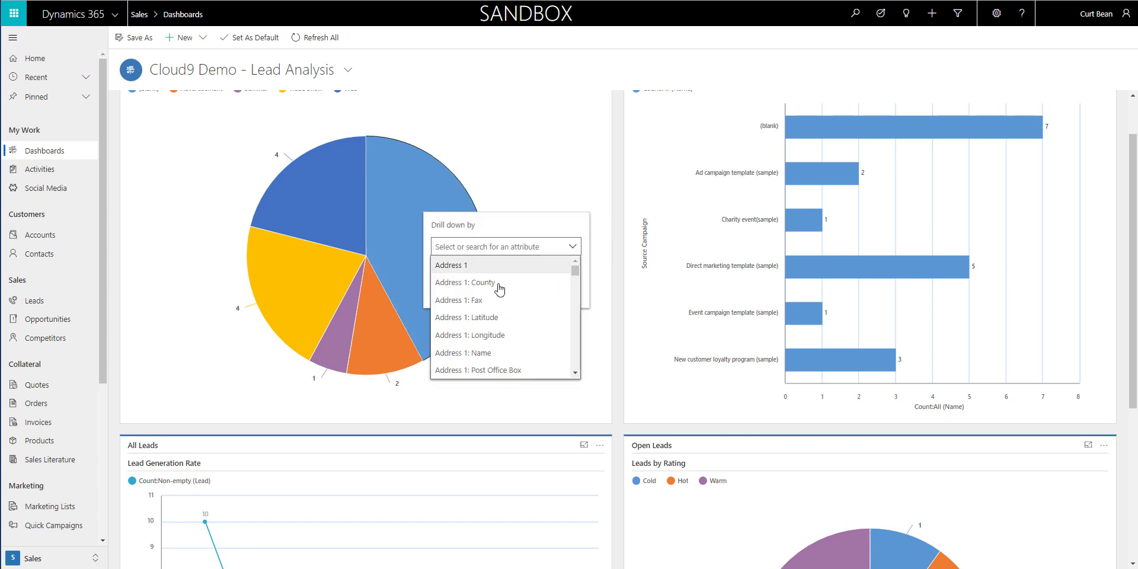
left_click(495, 247)
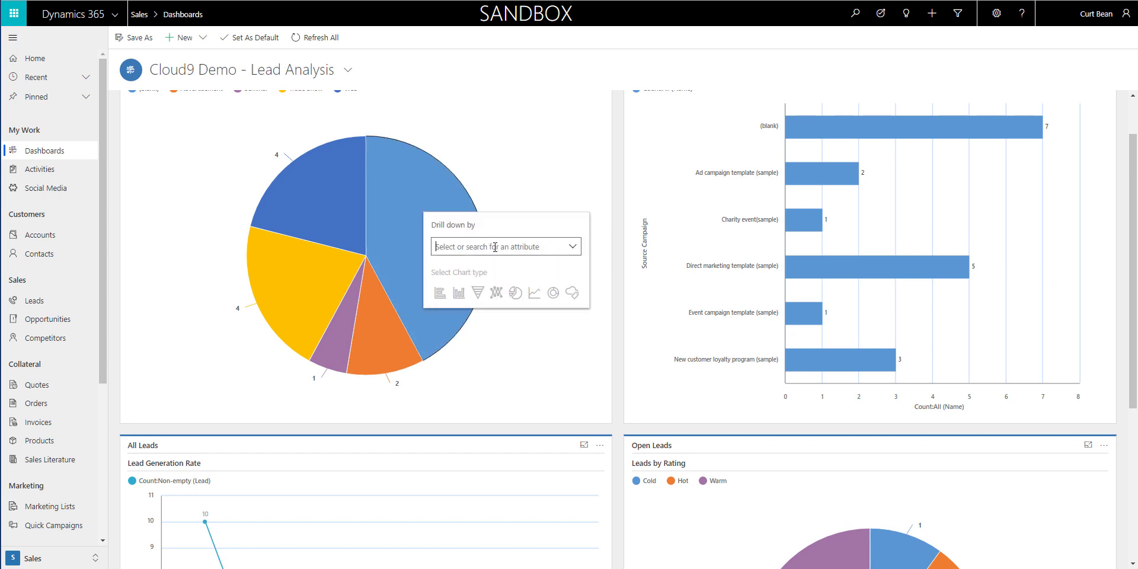
left_click(573, 247)
scroll(548, 311, "down", 5)
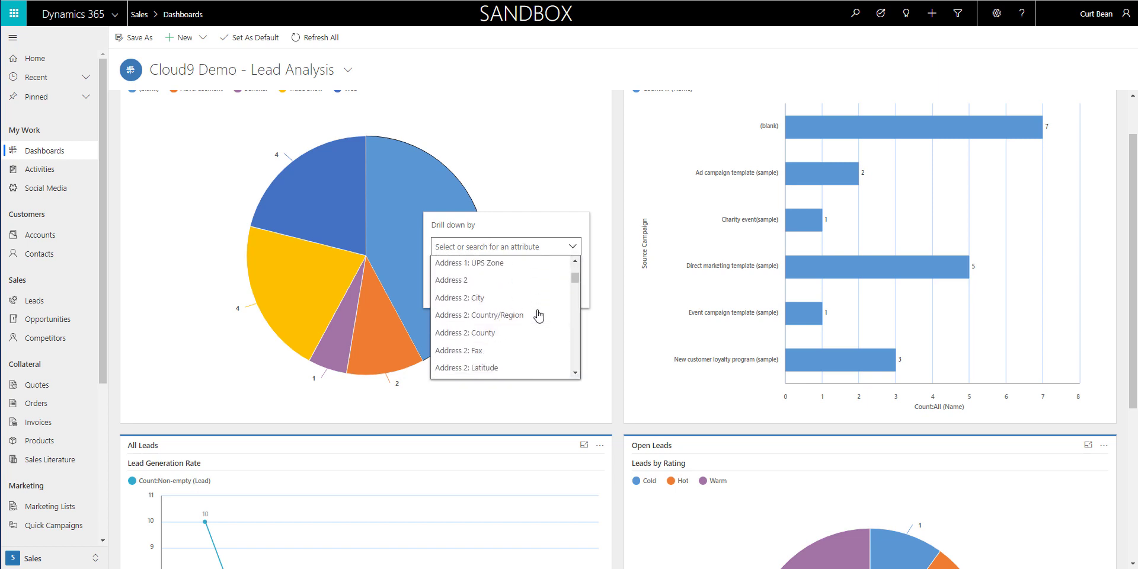
left_click(502, 304)
left_click(440, 293)
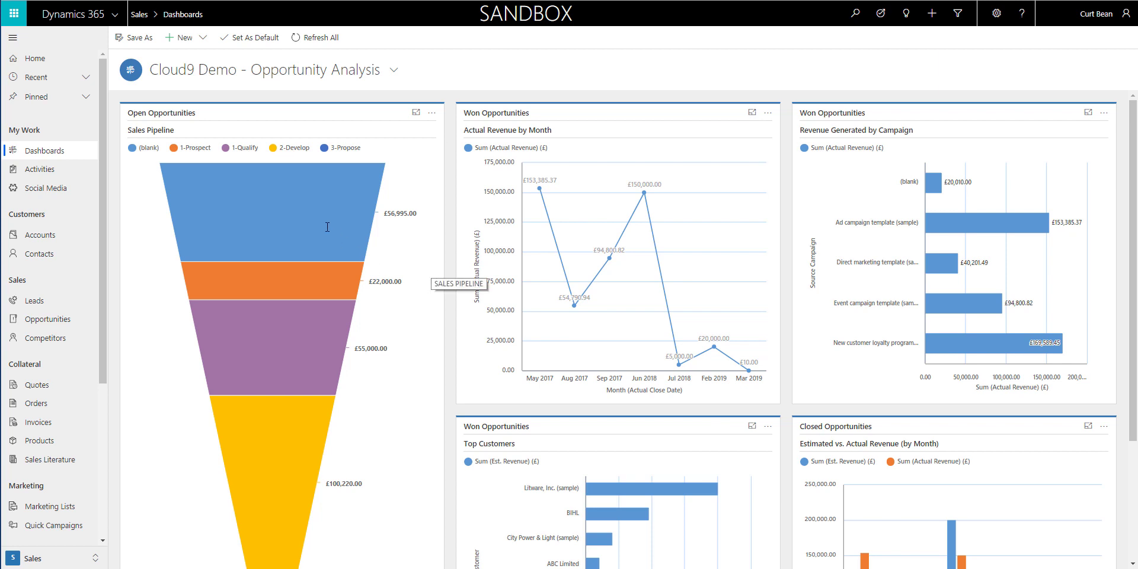
Examine the Sales Pipeline funnel's phases and the other charts on the Cloud9 Demo - Opportunity Analysis dashboard
mouse_move(253, 213)
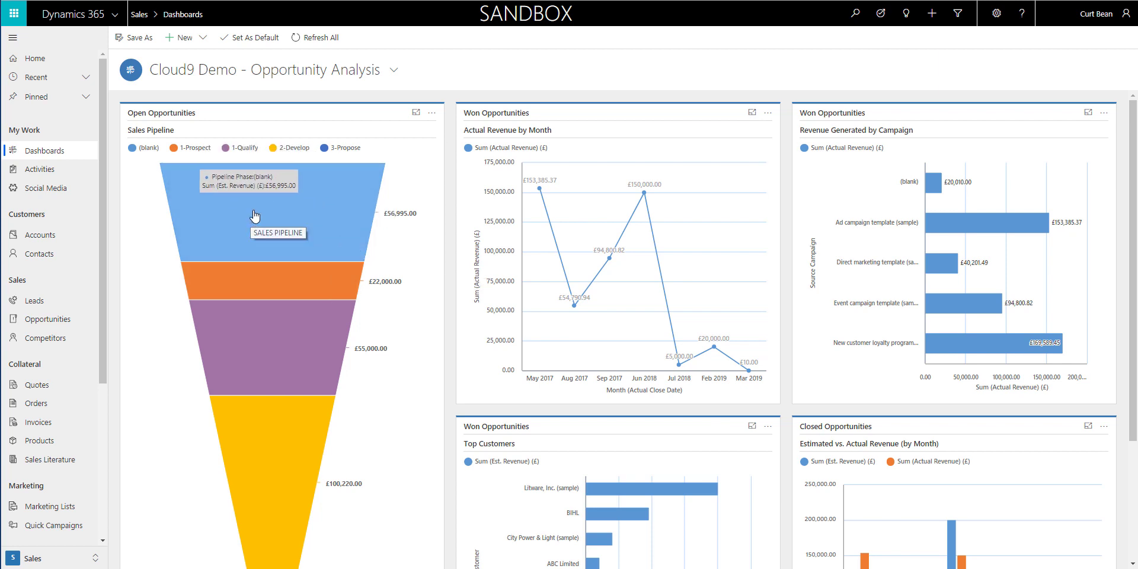
scroll(261, 225, "down", 1)
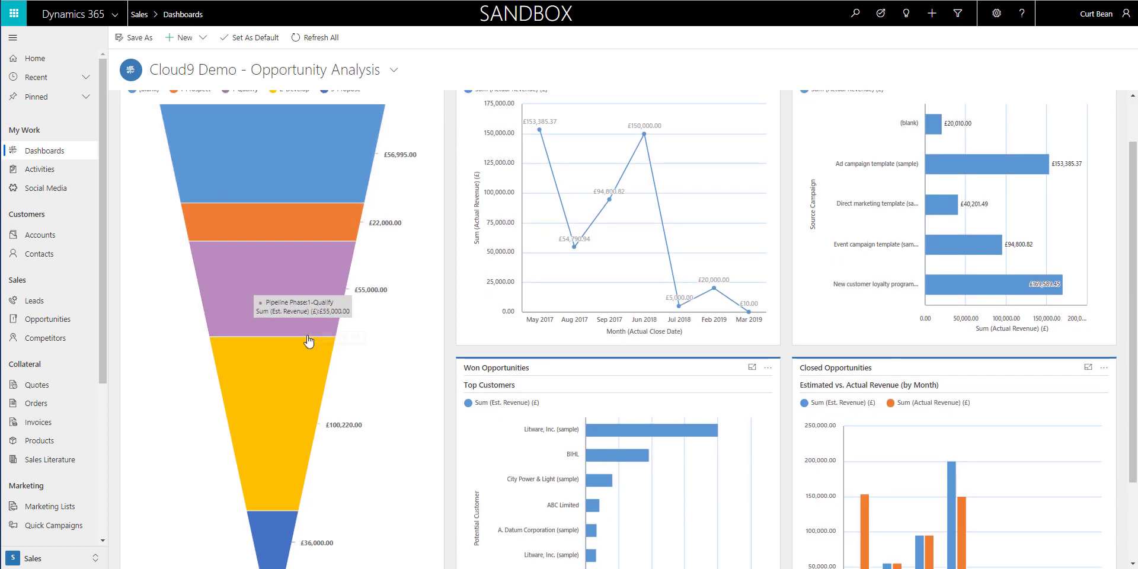
scroll(307, 341, "up", 1)
mouse_move(289, 214)
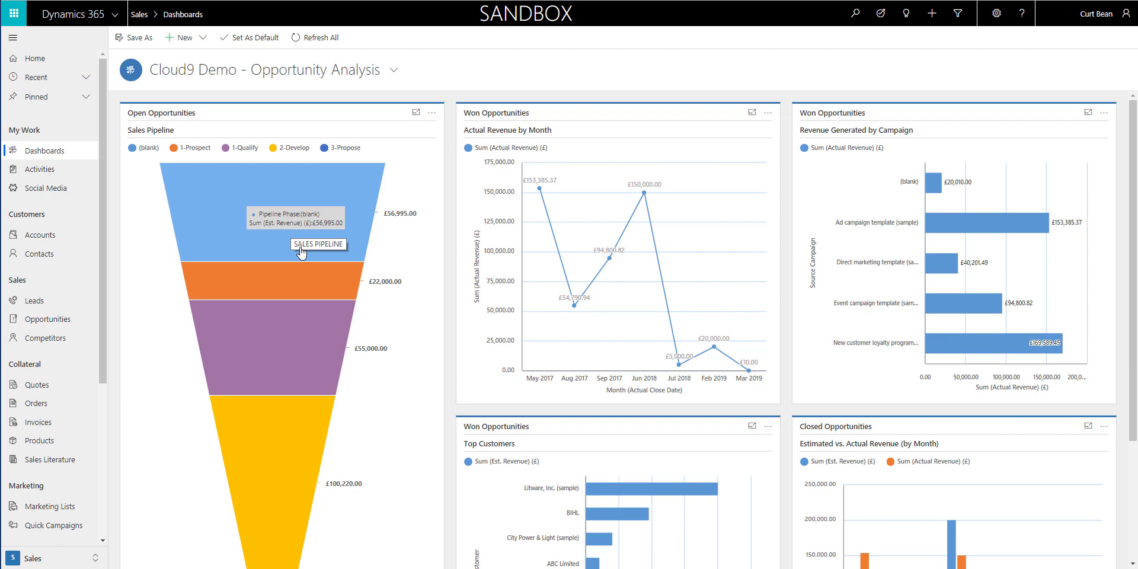
mouse_move(305, 327)
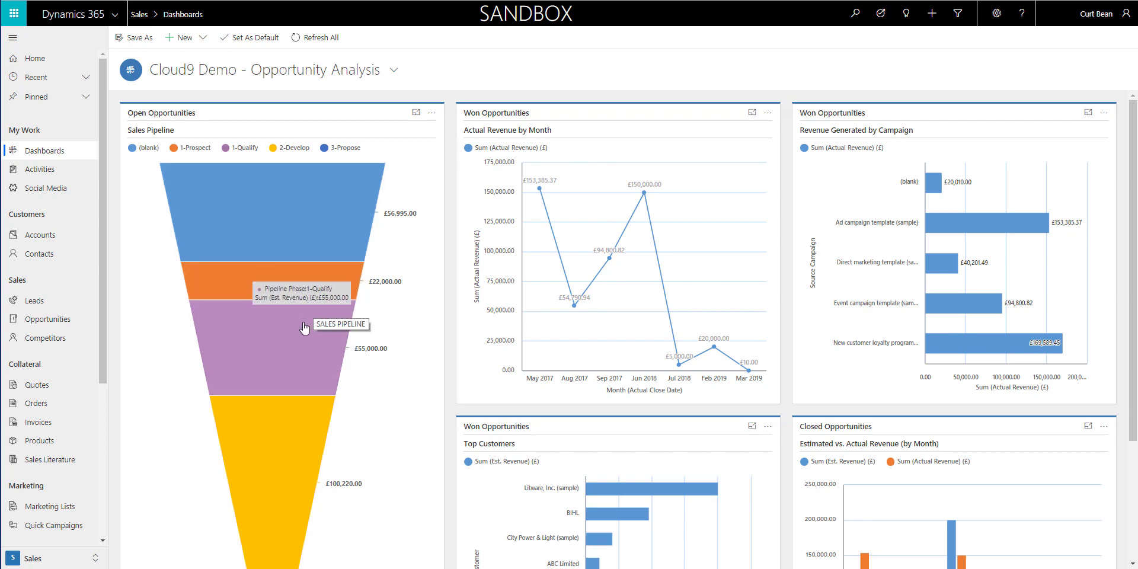
scroll(306, 326, "down", 2)
mouse_move(297, 437)
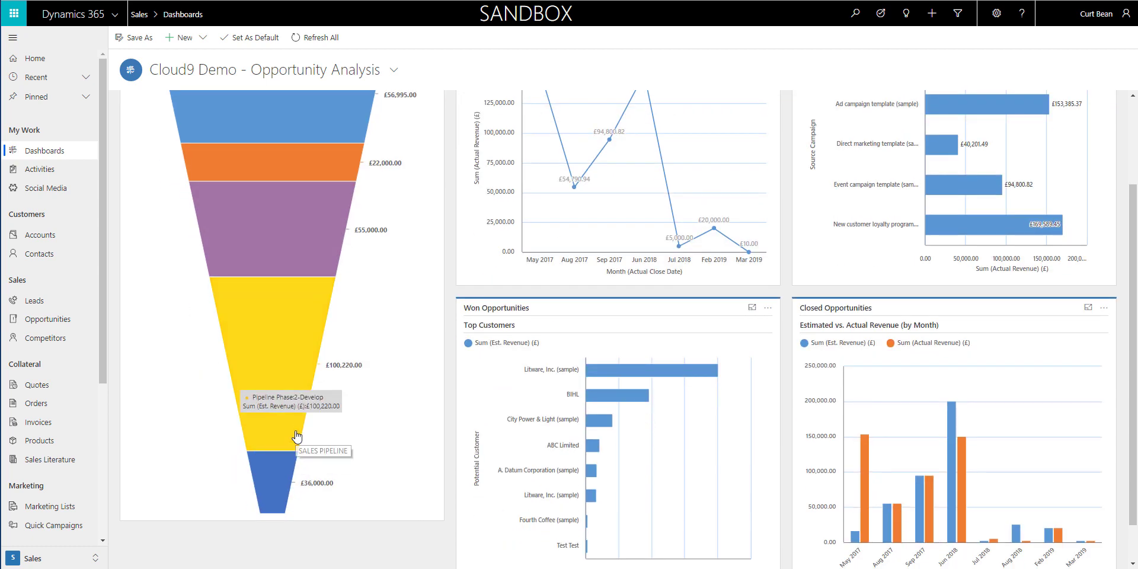
scroll(298, 436, "up", 2)
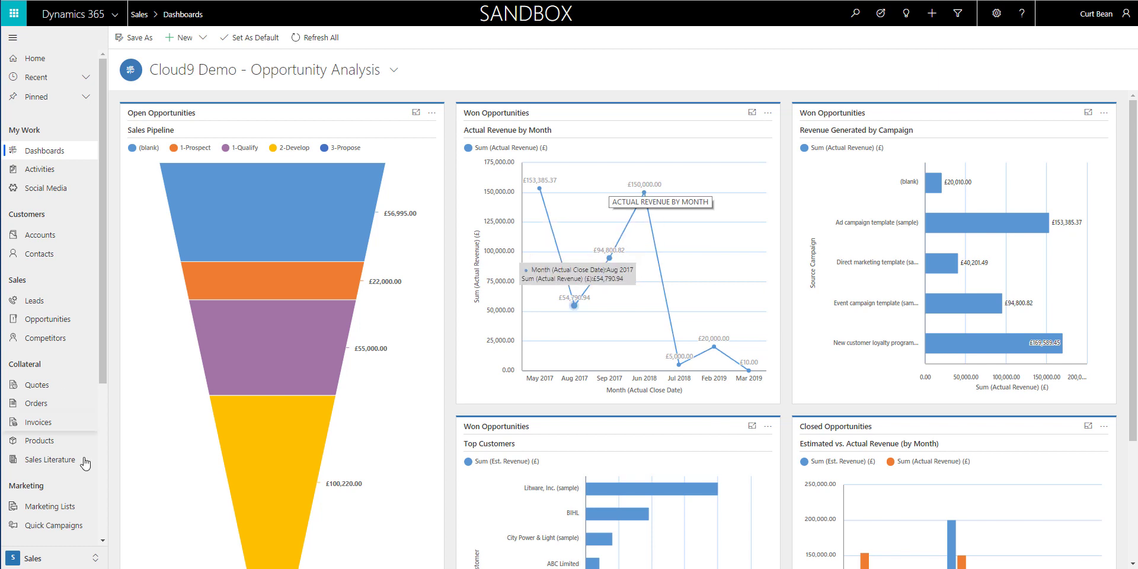
scroll(24, 463, "down", 2)
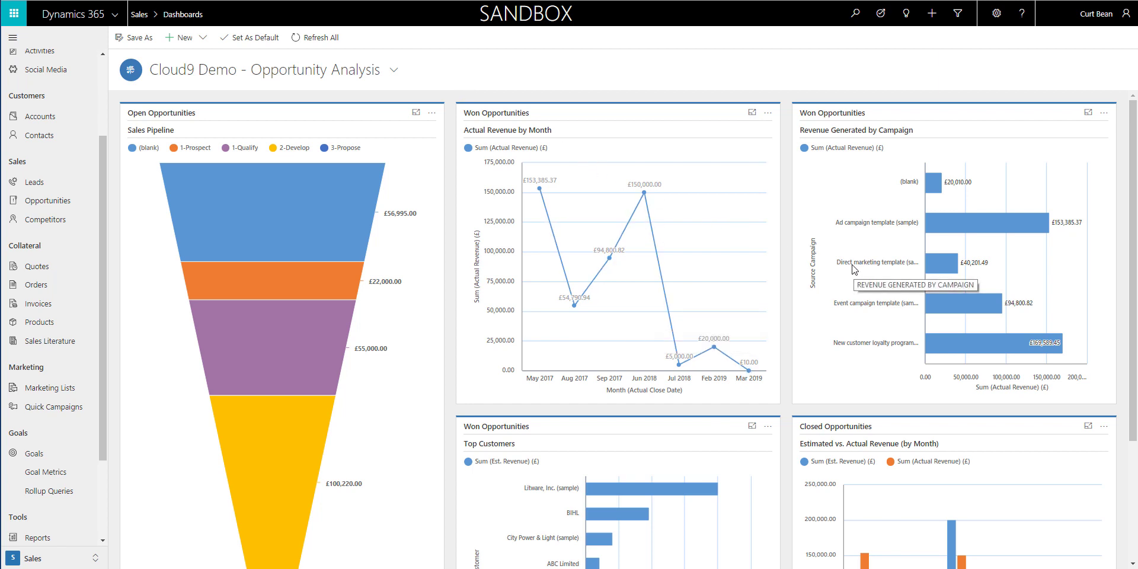
Open the records behind the Sales Pipeline chart and drill down into 1-Qualify by Est. Close Date as a bar chart, selecting Sep 2018
left_click(432, 112)
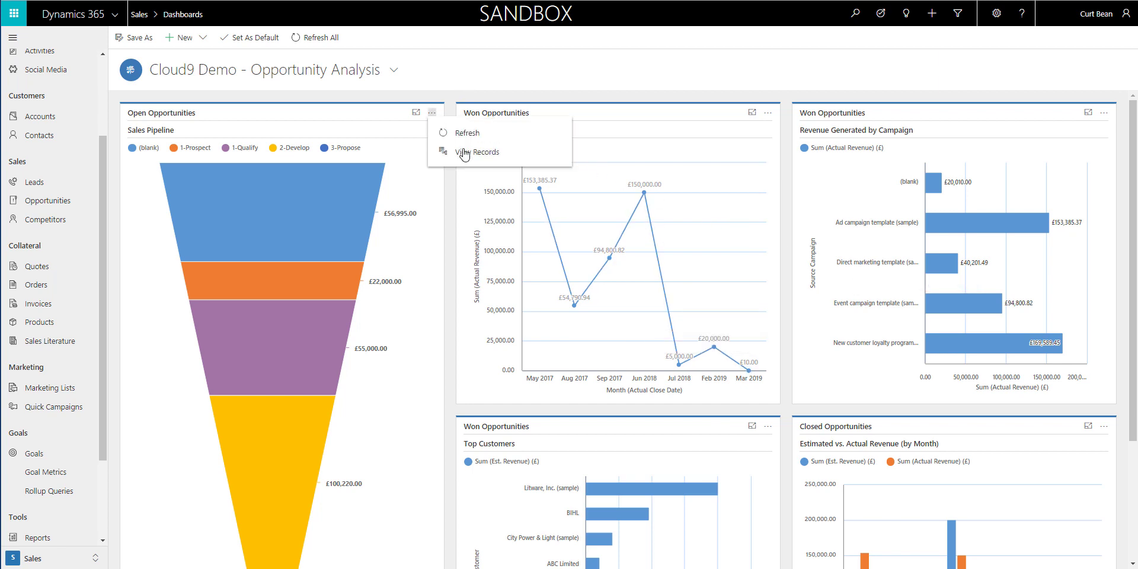
left_click(464, 153)
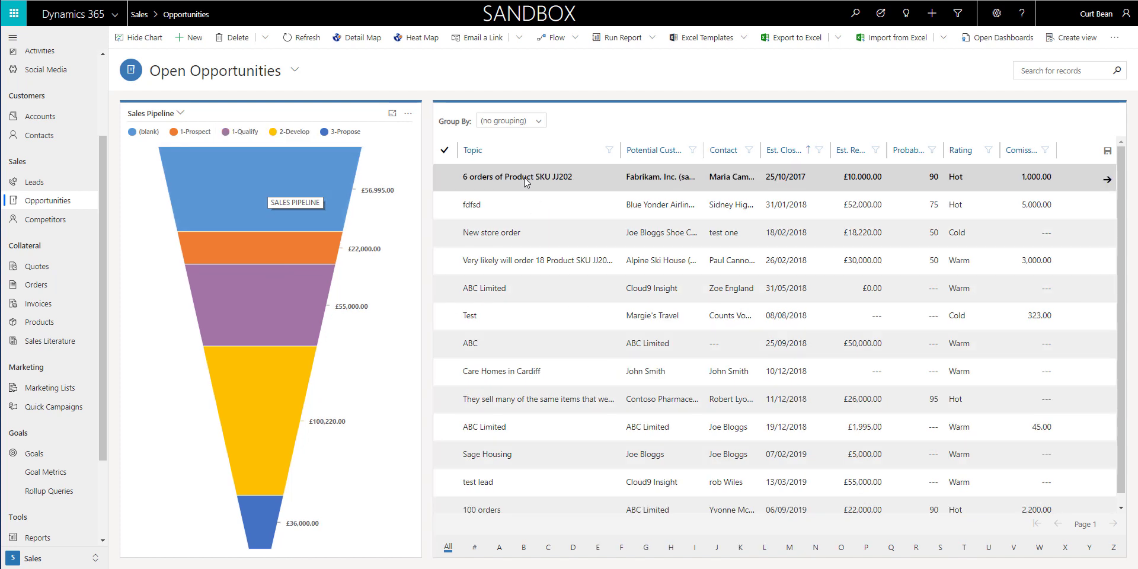
mouse_move(268, 292)
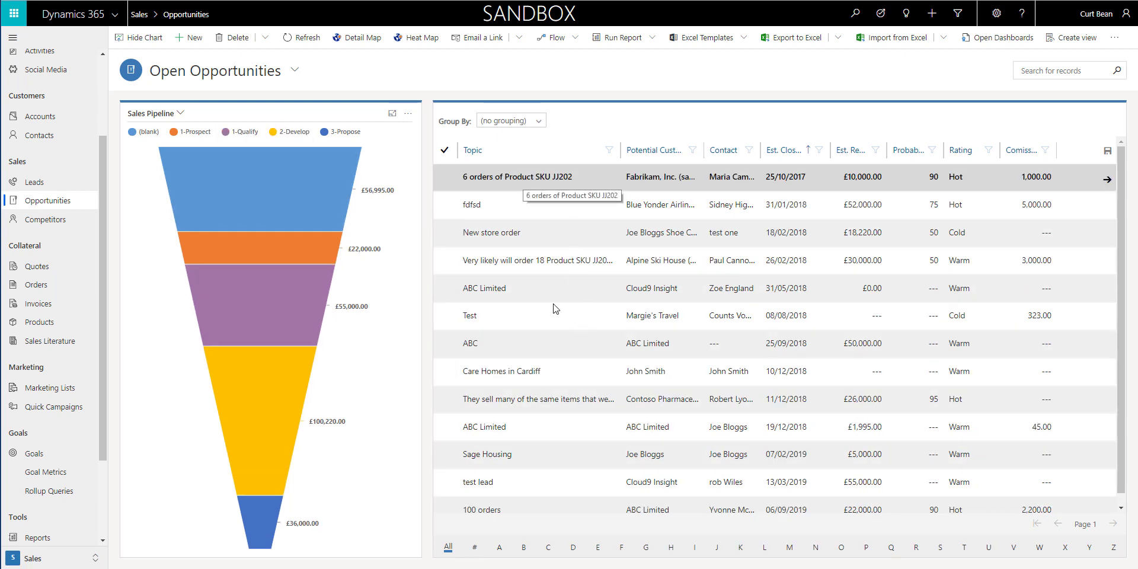
left_click(265, 289)
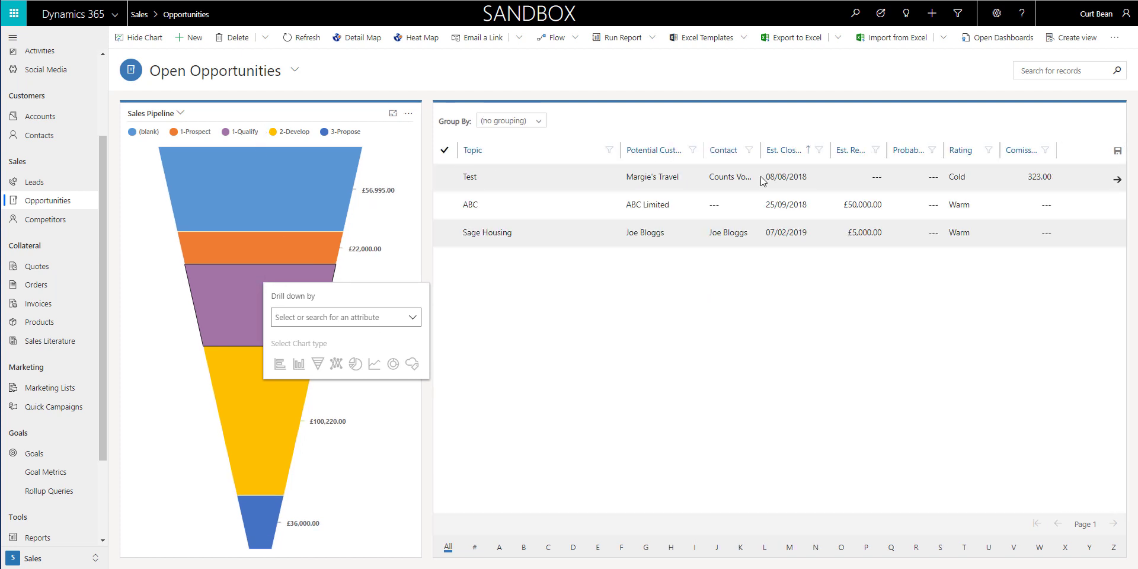
left_click(415, 321)
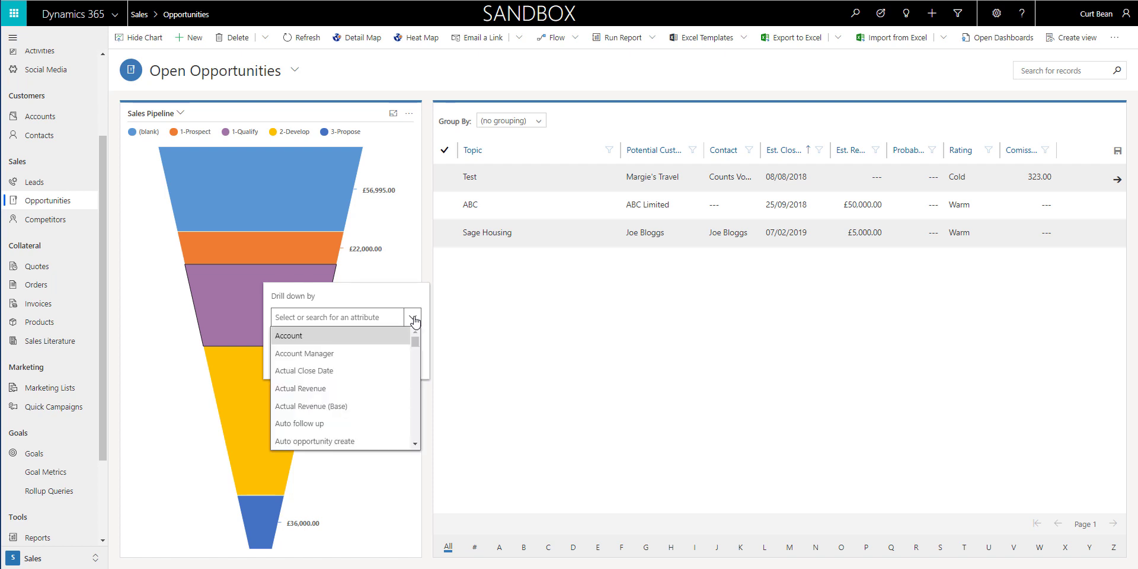
left_click(337, 320)
type("es")
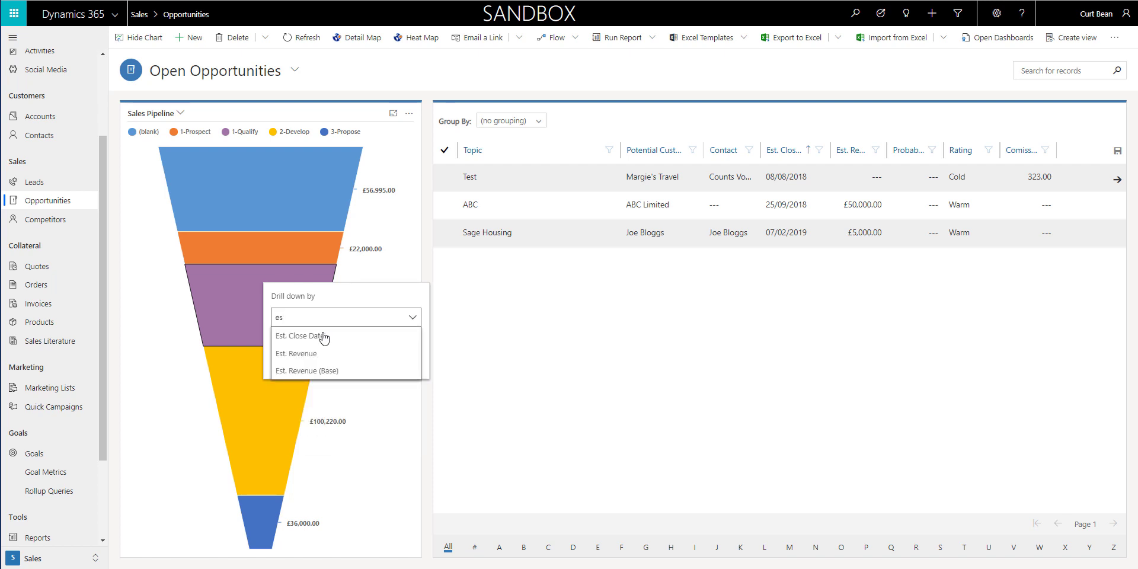
left_click(320, 338)
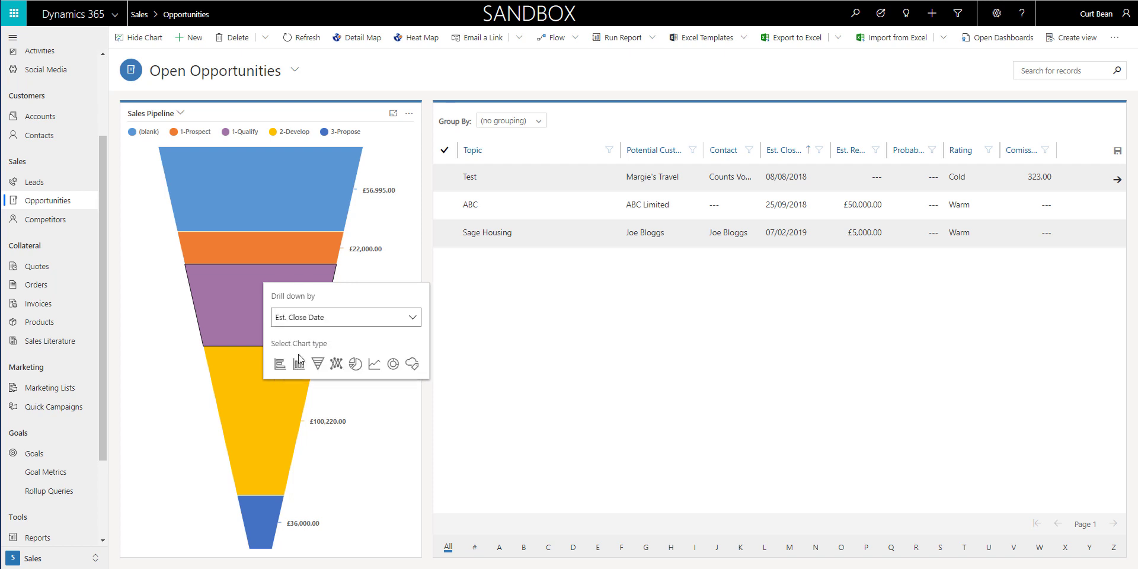
left_click(281, 364)
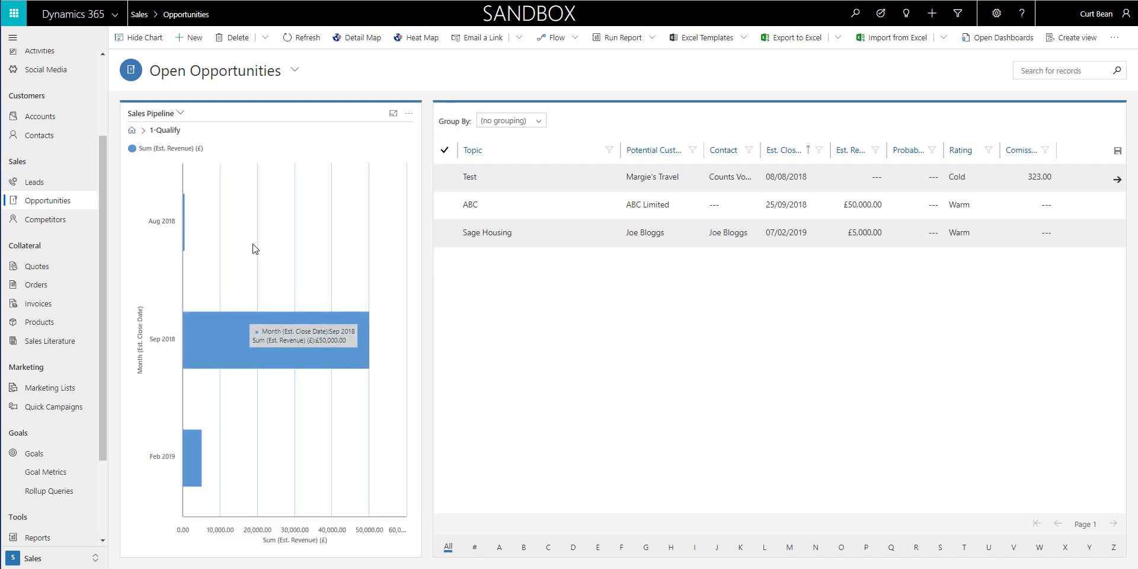
left_click(261, 344)
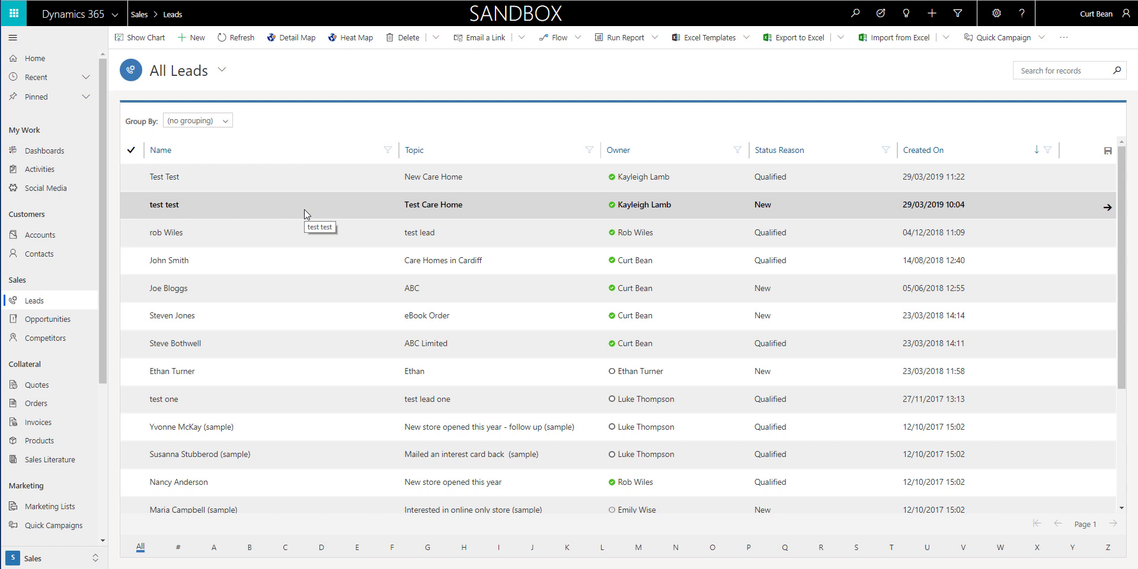
Look at the filter options for the Topic and Owner columns of the All Leads list without applying any
left_click(589, 150)
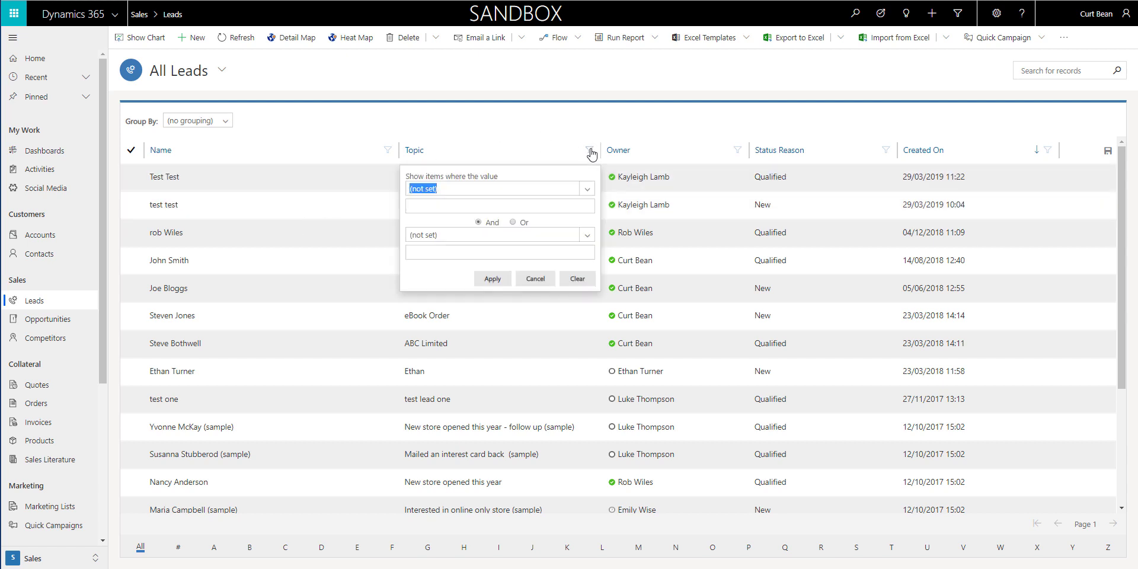
left_click(738, 151)
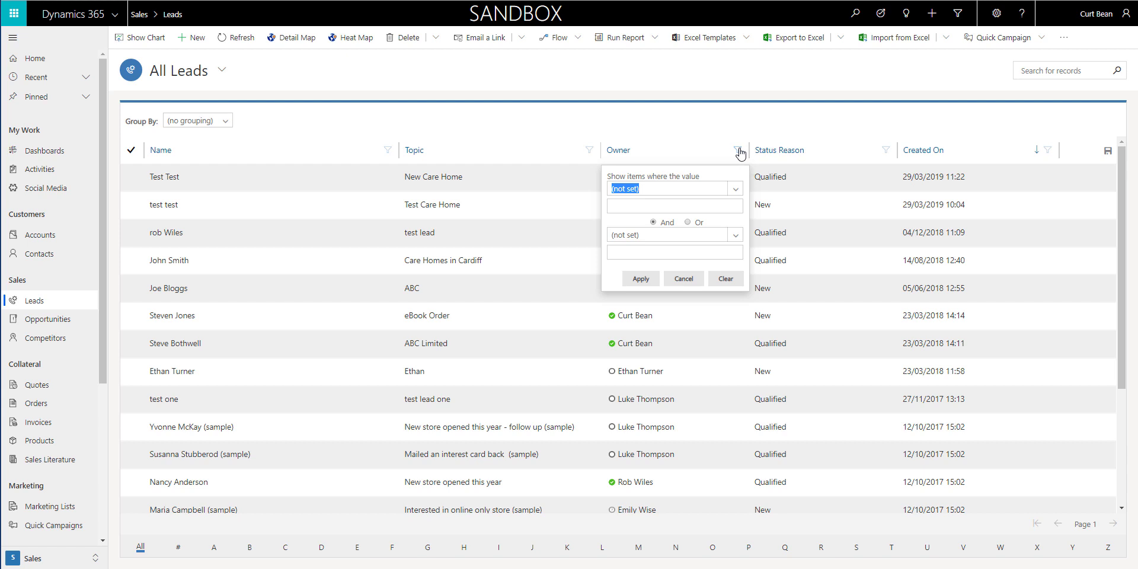
left_click(734, 188)
left_click(661, 87)
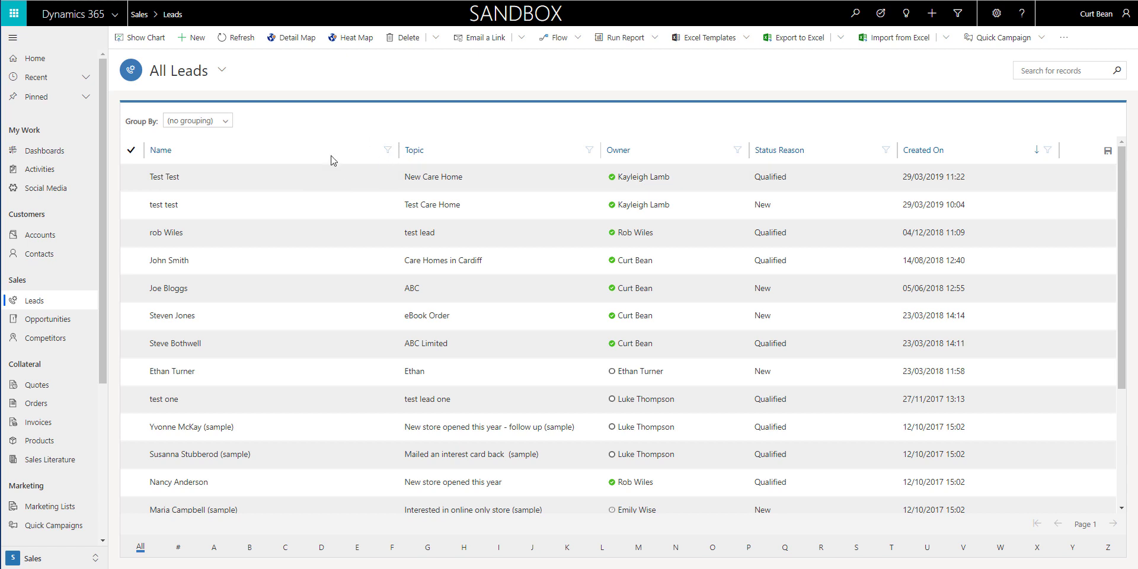
Switch the leads list to the Open Leads view and sort it by Created On
left_click(206, 79)
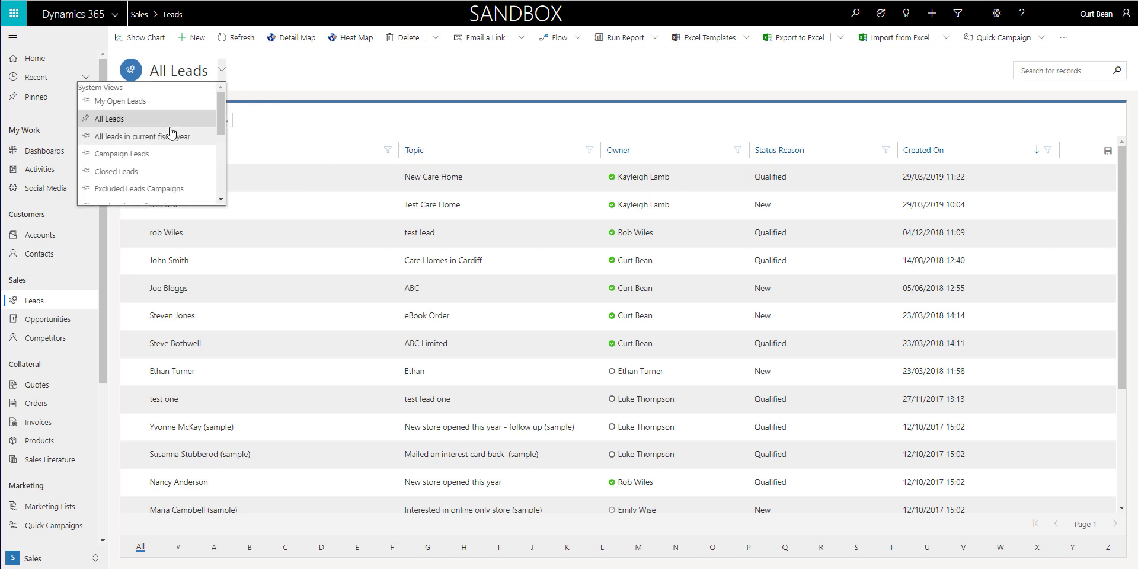
scroll(176, 142, "down", 1)
scroll(176, 142, "down", 2)
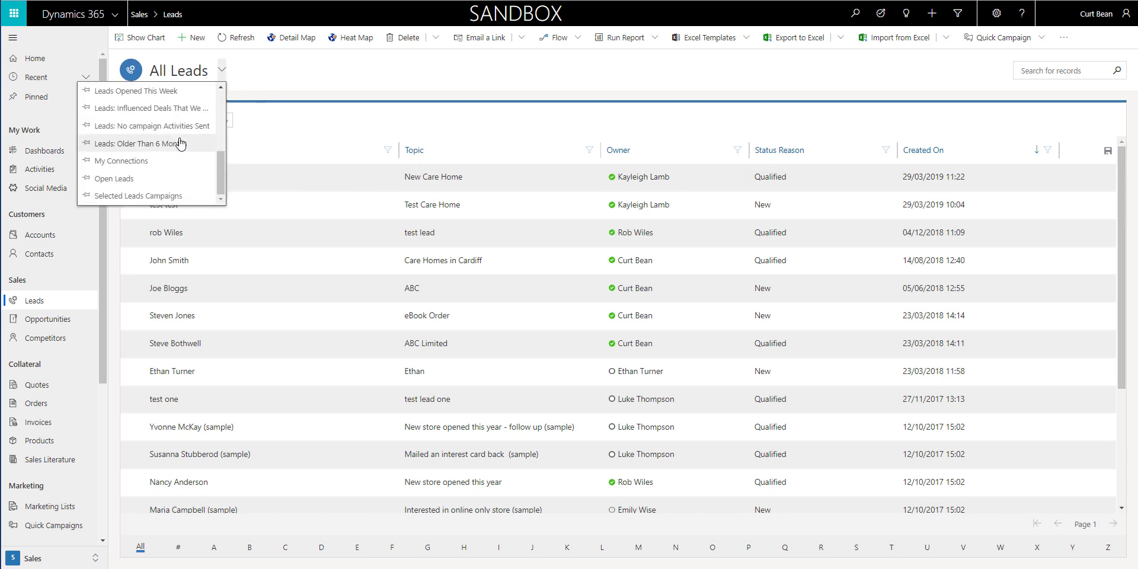
left_click(126, 179)
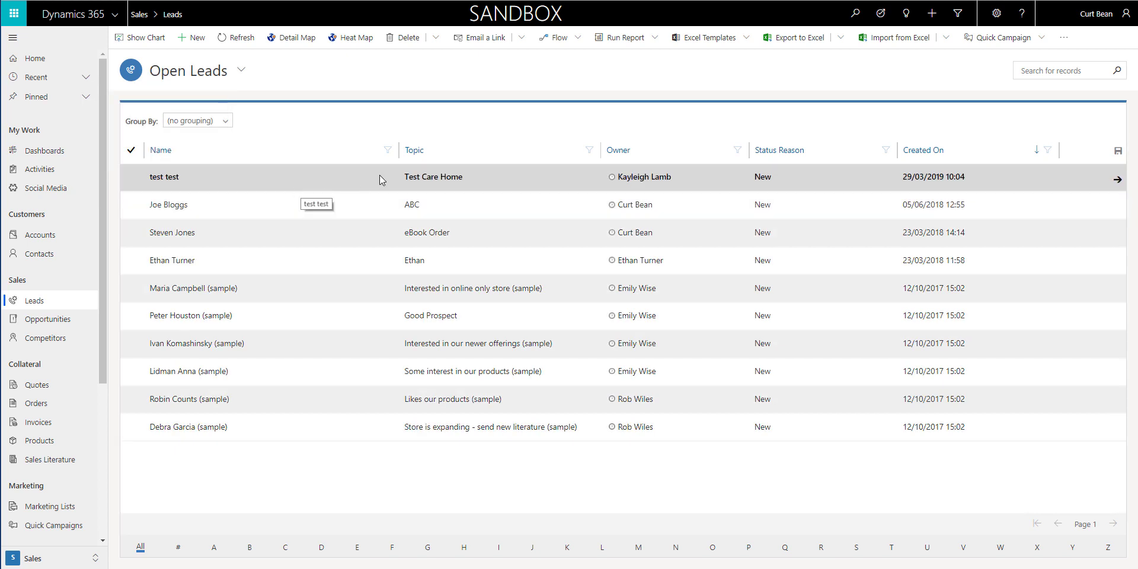
left_click(910, 155)
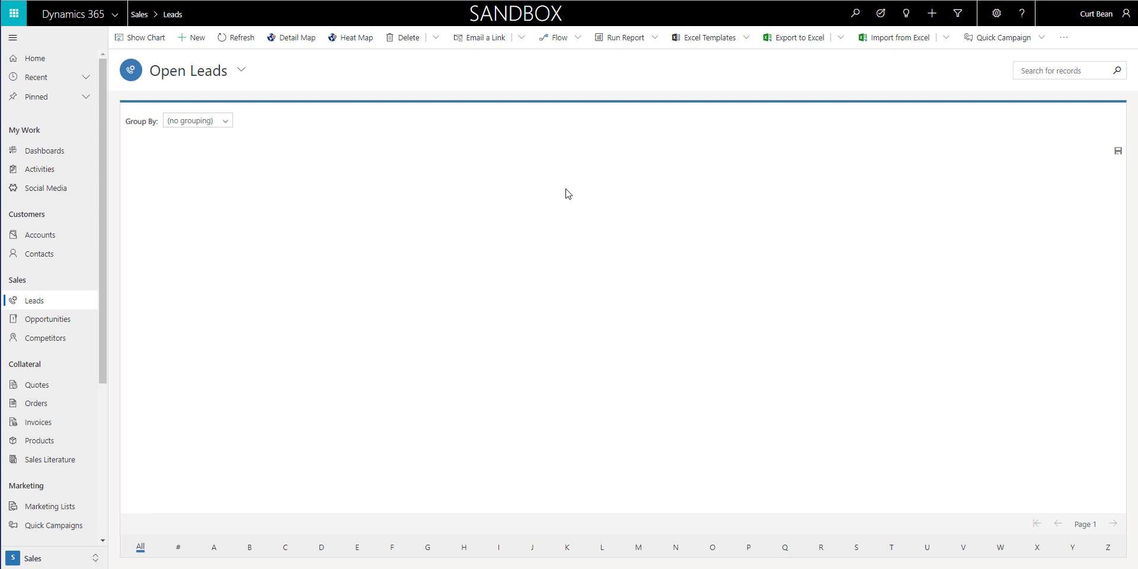
left_click(945, 160)
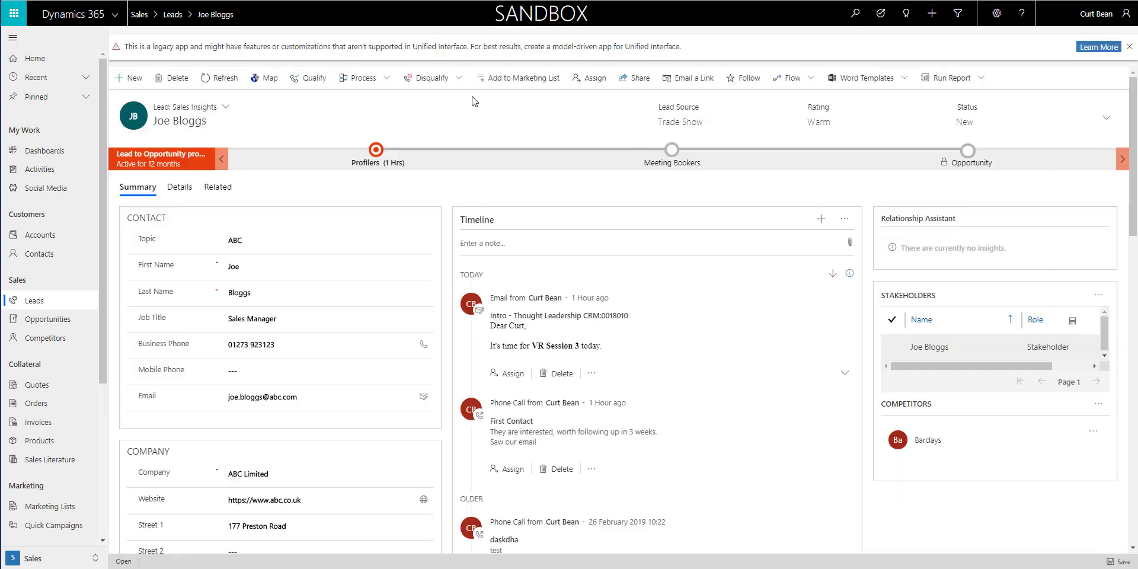
Dismiss the legacy app notice on the ABC Limited lead record and check the lead's Topic field
left_click(1130, 47)
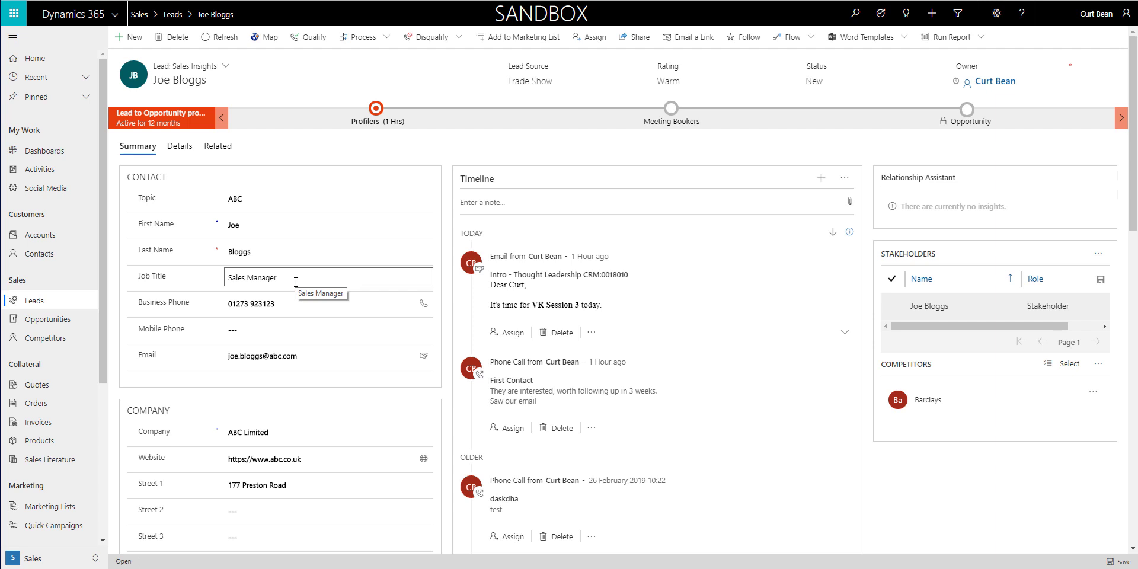
left_click(265, 203)
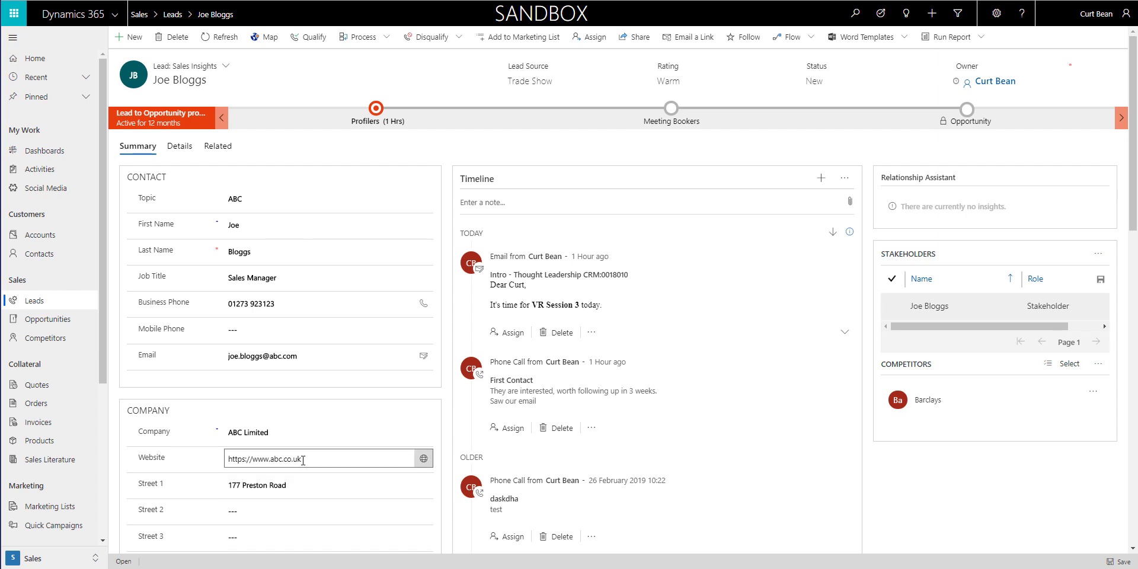
Review the lead's company address details, map and timeline on the Summary page of the lead record
scroll(303, 461, "down", 1)
scroll(303, 460, "down", 1)
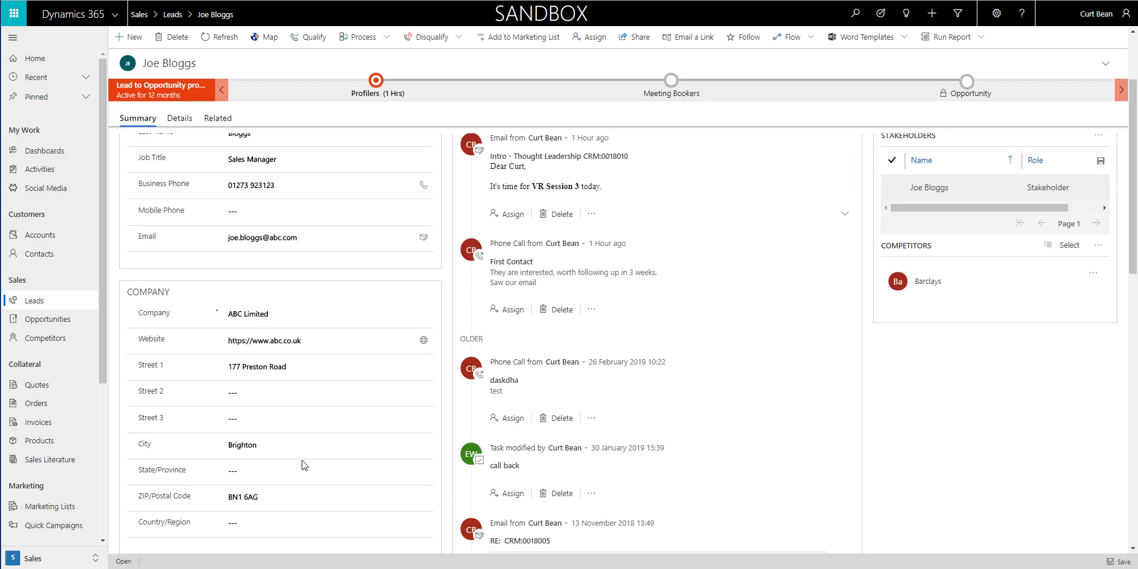
scroll(303, 460, "down", 2)
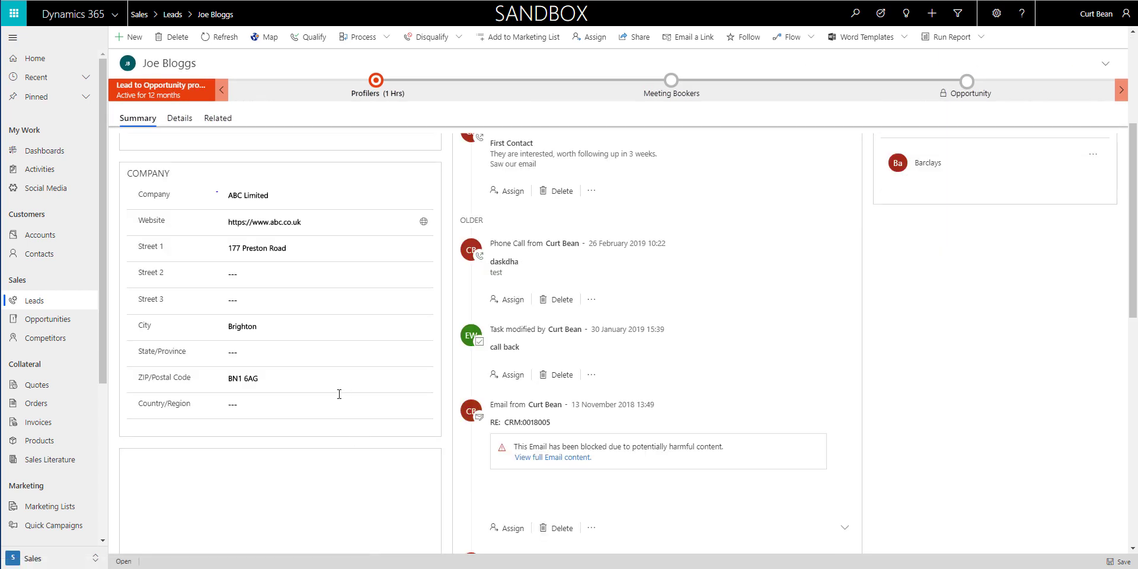
scroll(449, 386, "down", 1)
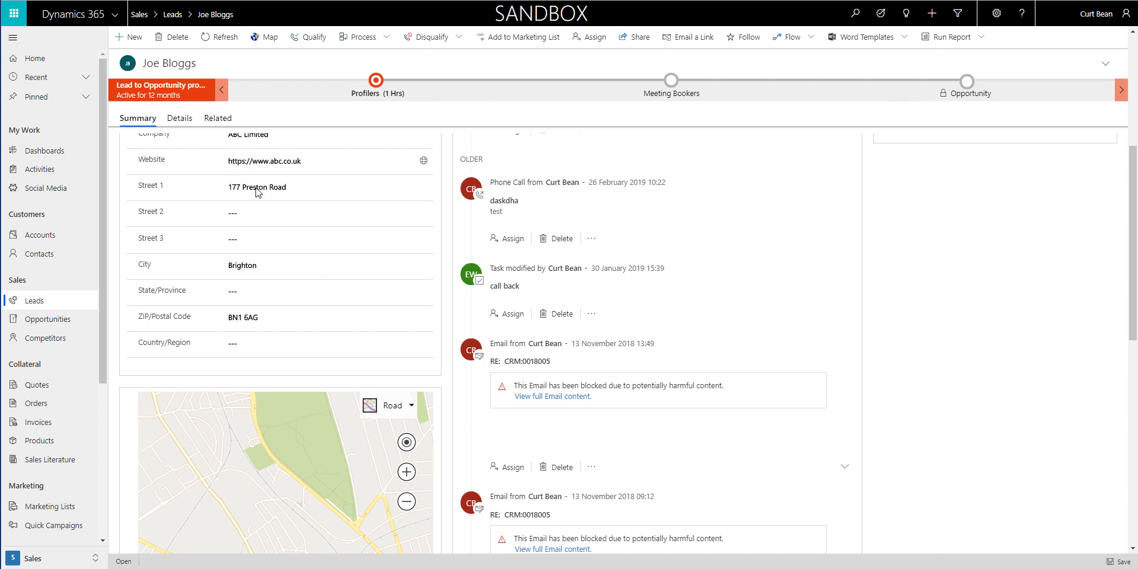
scroll(251, 198, "down", 1)
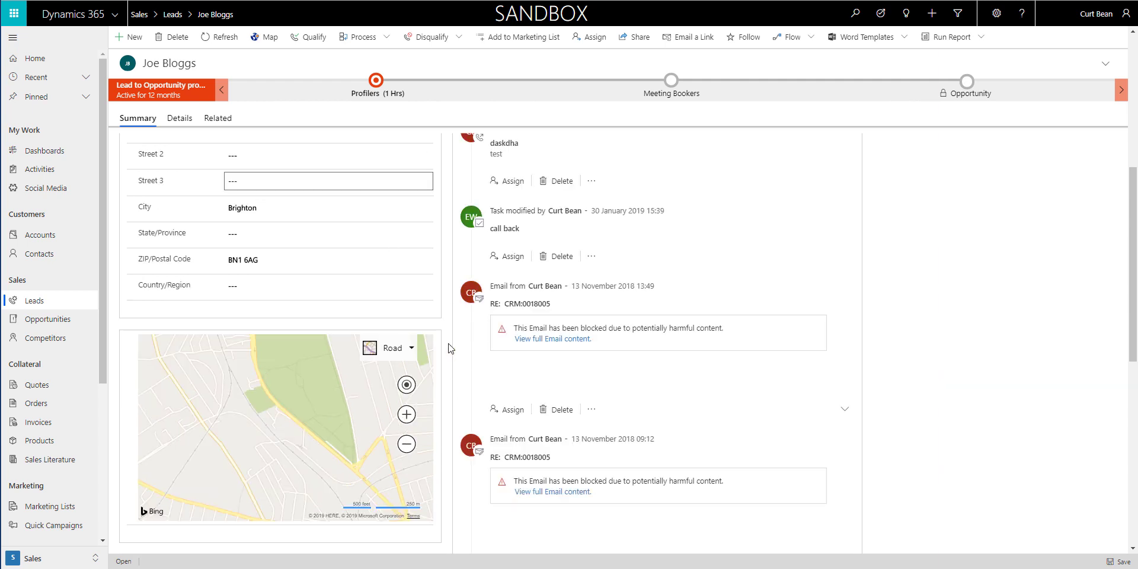
scroll(448, 350, "down", 1)
scroll(495, 336, "up", 7)
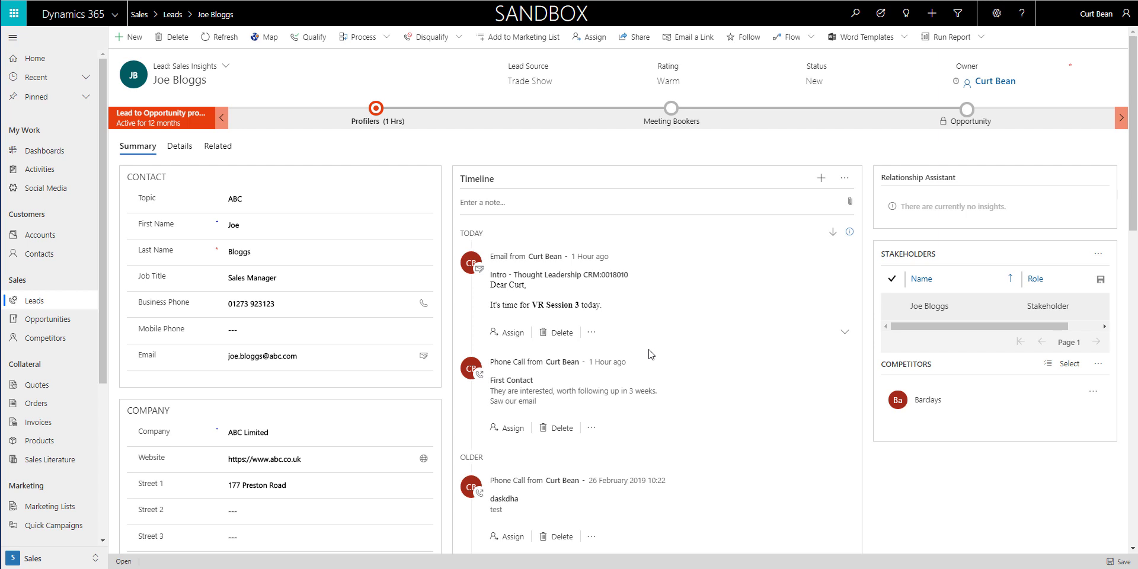
Look at the activity types available for the lead's timeline and the phone call form for its business phone, without creating anything
left_click(822, 179)
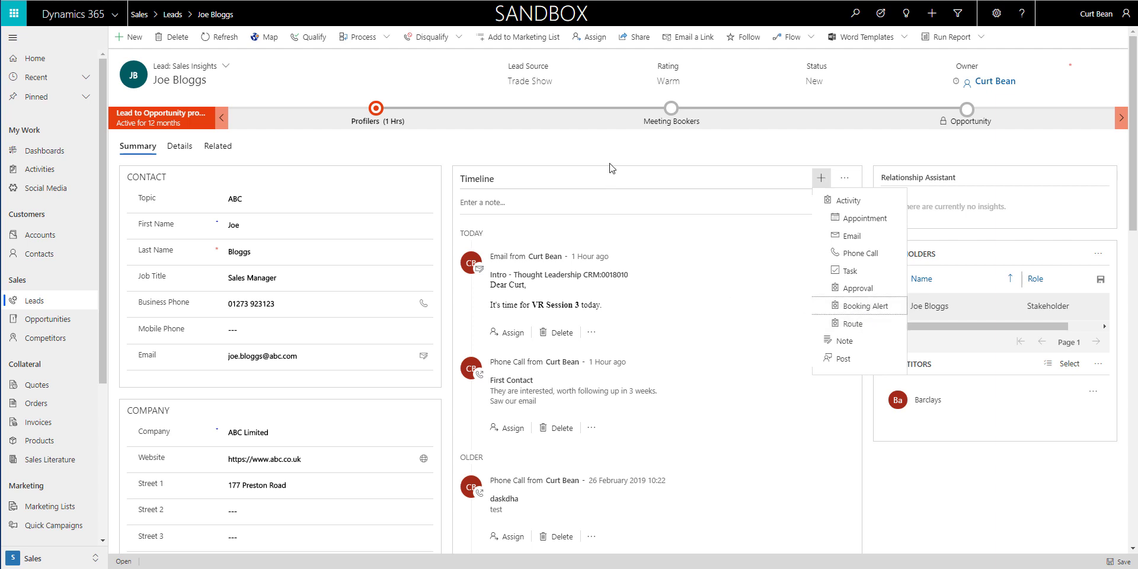
left_click(564, 149)
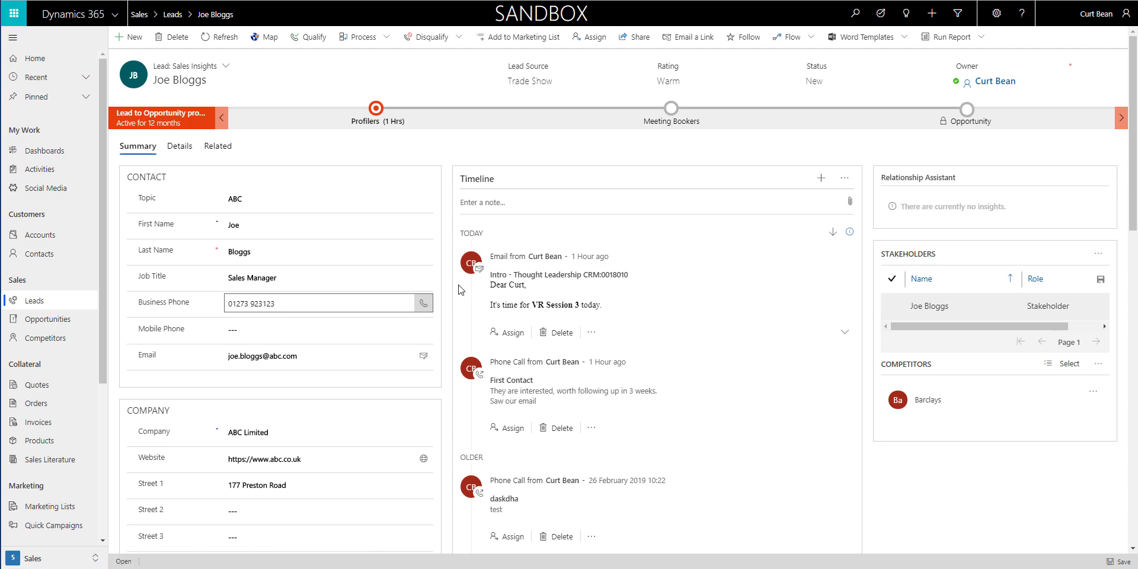
left_click(423, 305)
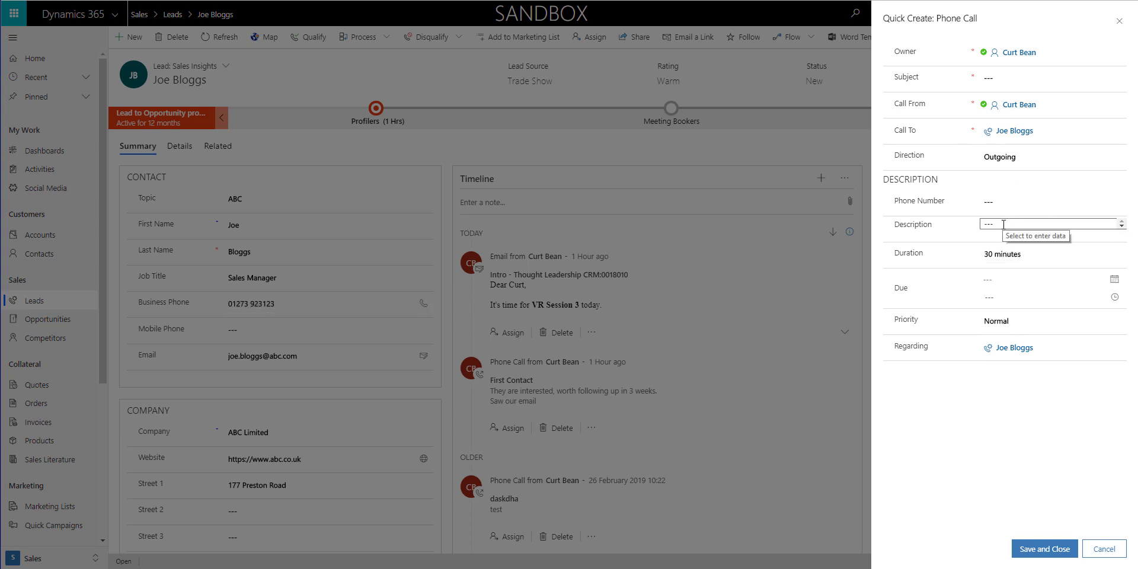
left_click(1101, 551)
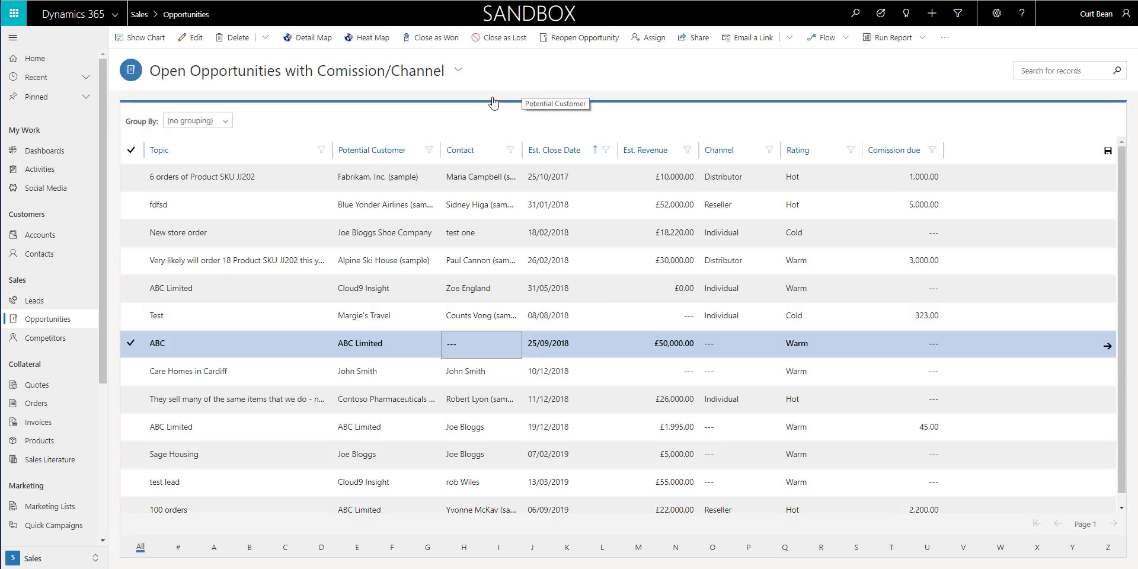
Deselect the ABC opportunity and set the Est. Close Date of the "6 orders of Product SKU JJ202" opportunity to 23/11/2017
left_click(139, 341)
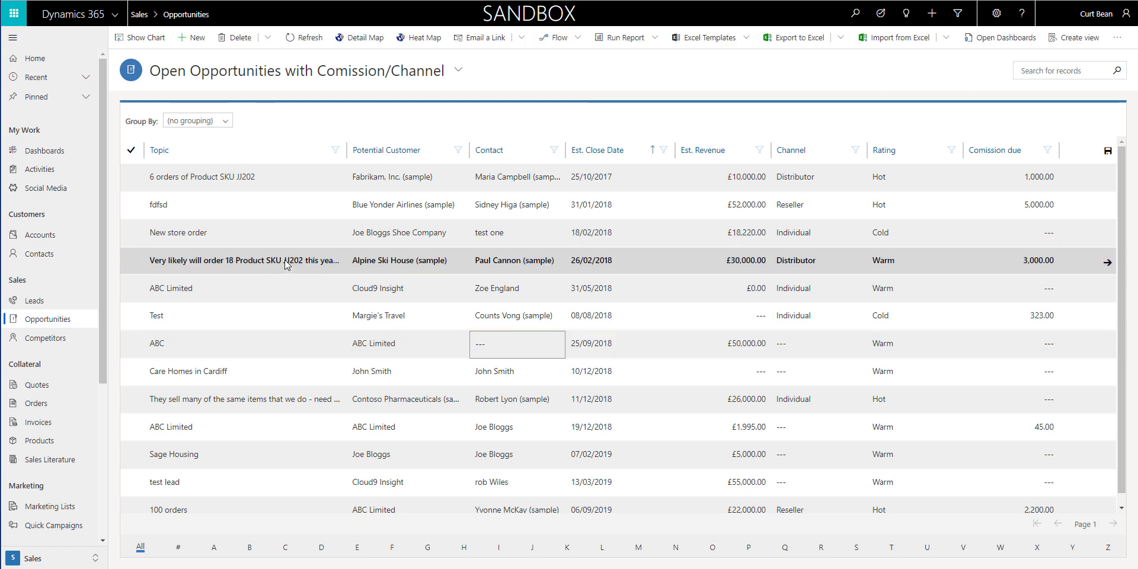
left_click(625, 180)
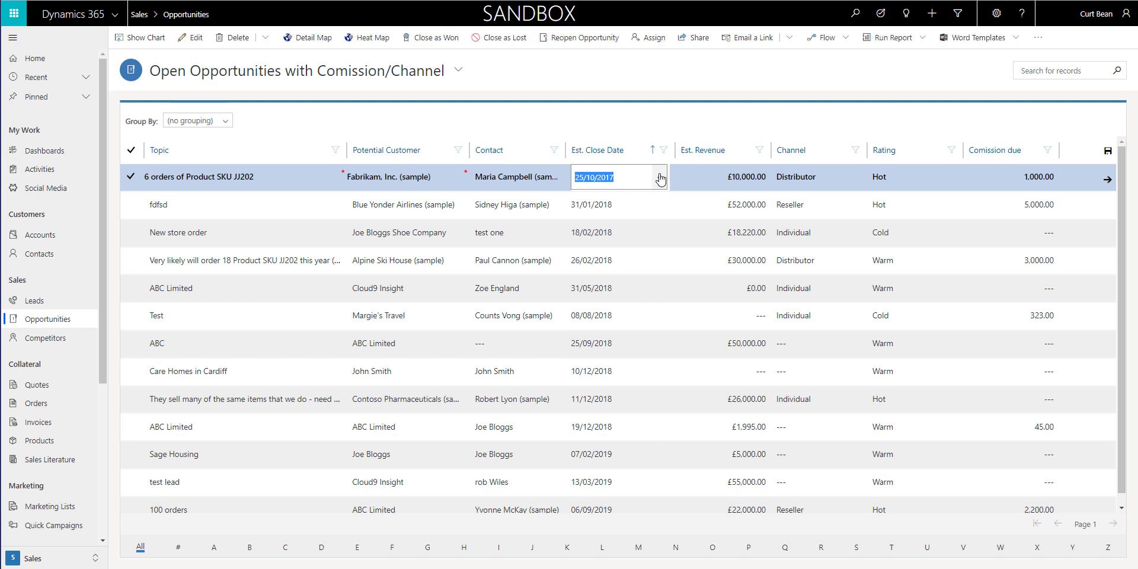
left_click(660, 179)
left_click(719, 203)
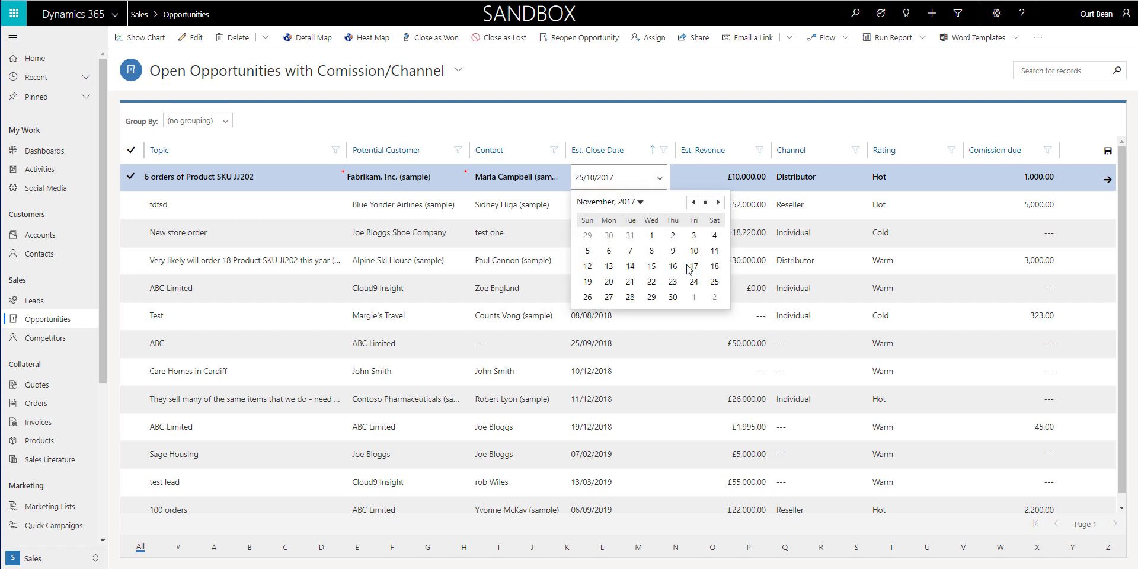
left_click(673, 282)
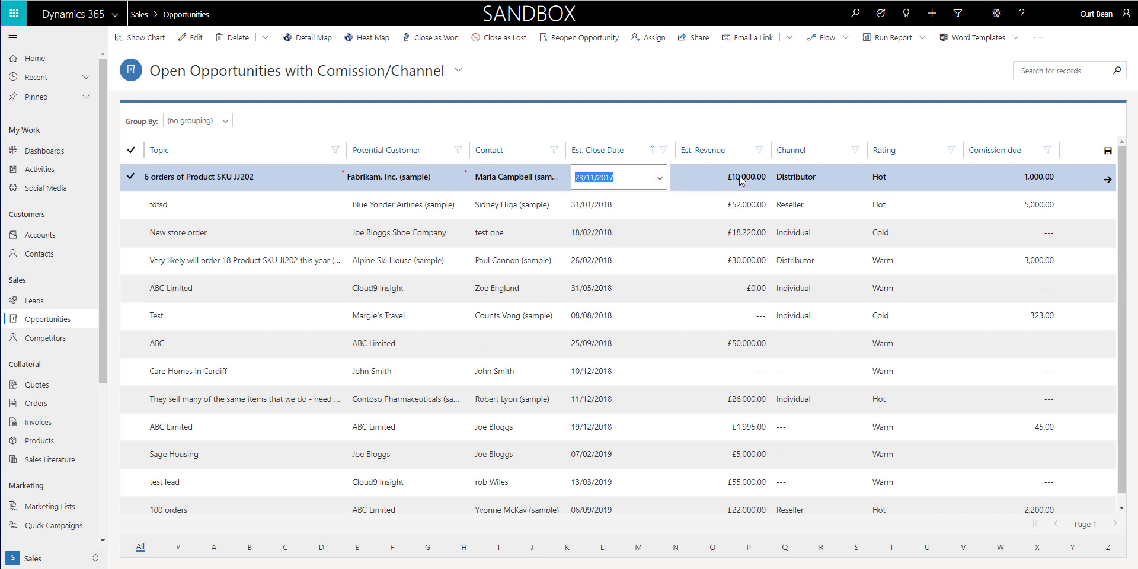
Set the Est. Revenue of the "6 orders of Product SKU JJ202" opportunity to 12,000.00
left_click(732, 182)
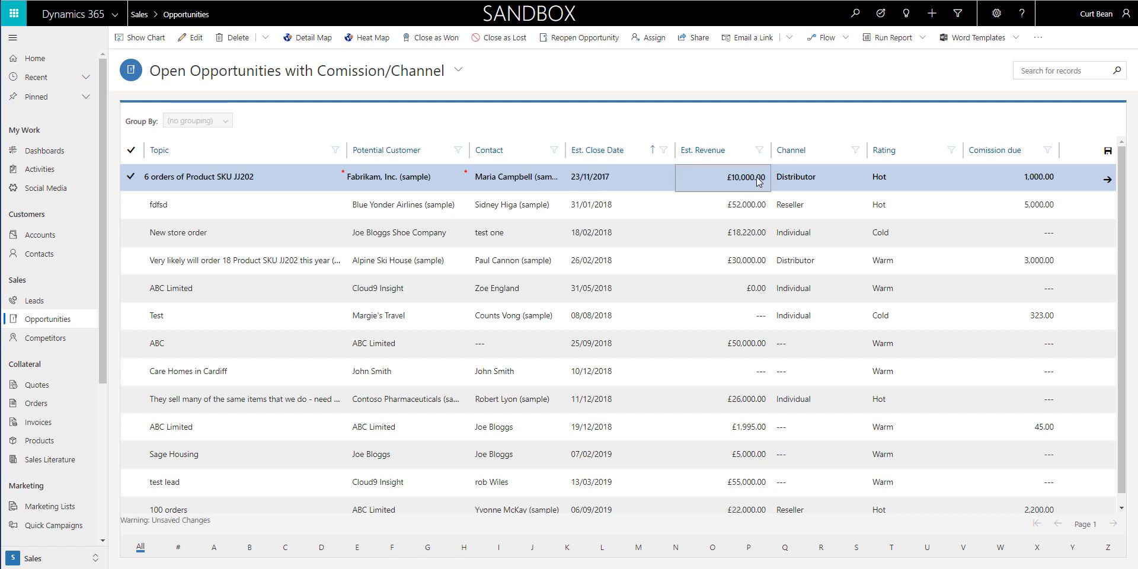
left_click(731, 178)
left_click_drag(731, 176, 741, 177)
type("12")
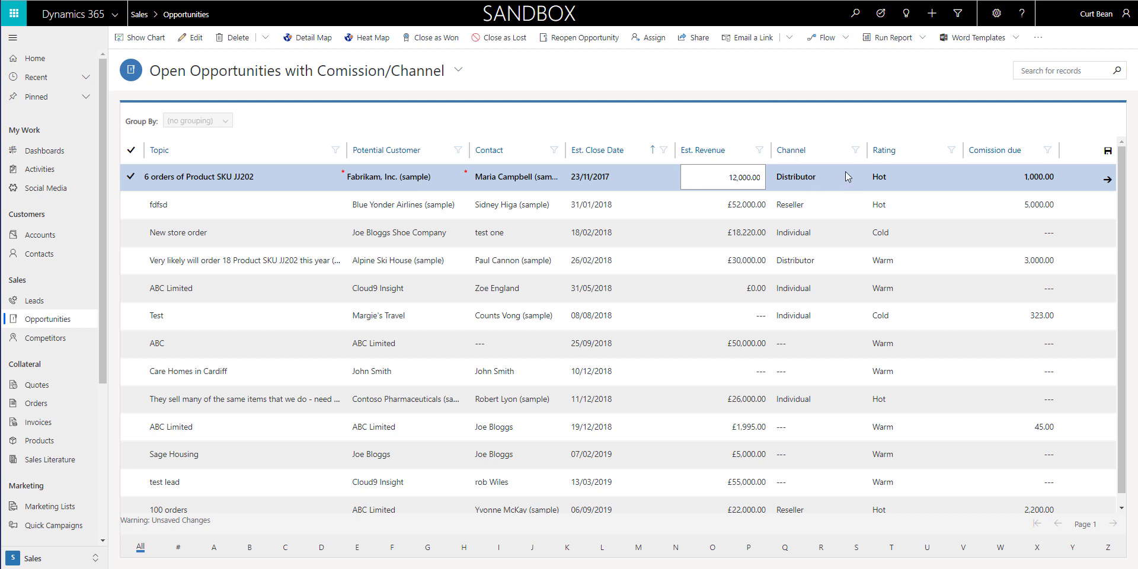
Set the Channel of the "6 orders of Product SKU JJ202" opportunity to Reseller and deselect its row
left_click(829, 178)
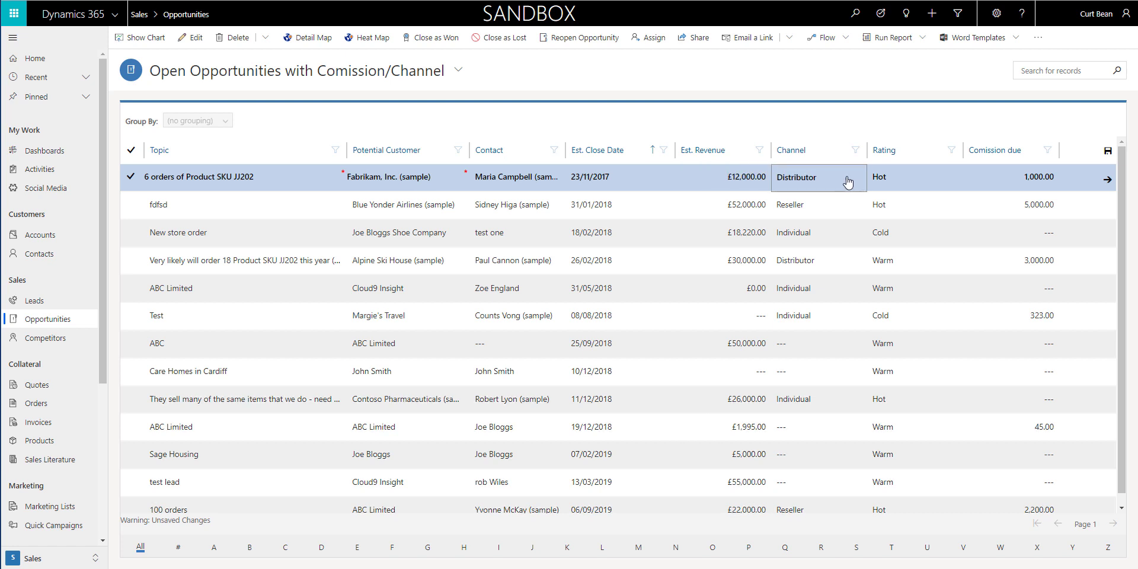
left_click(856, 180)
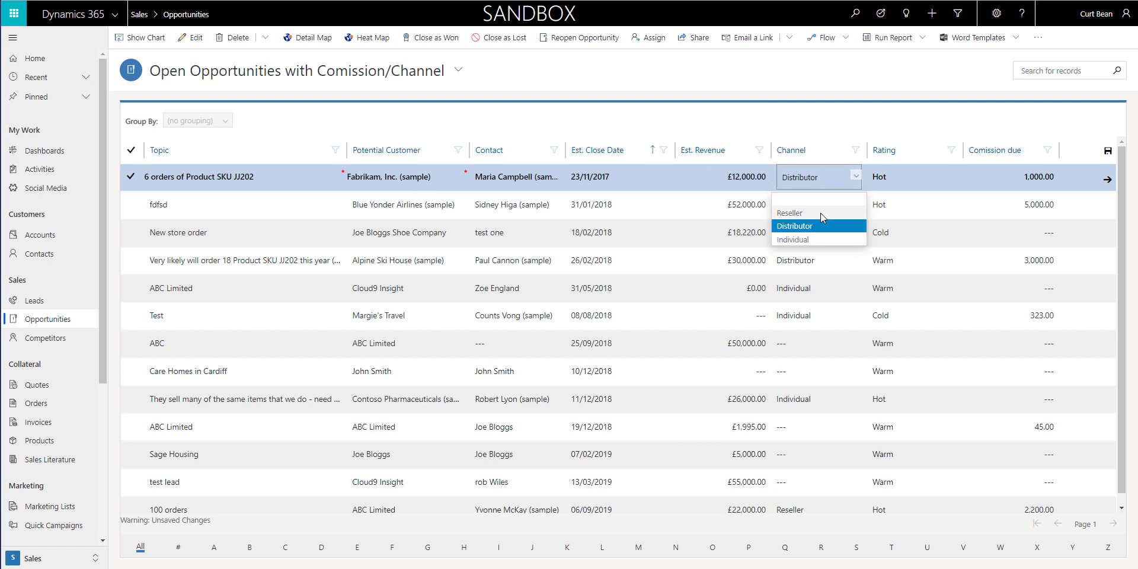
left_click(825, 75)
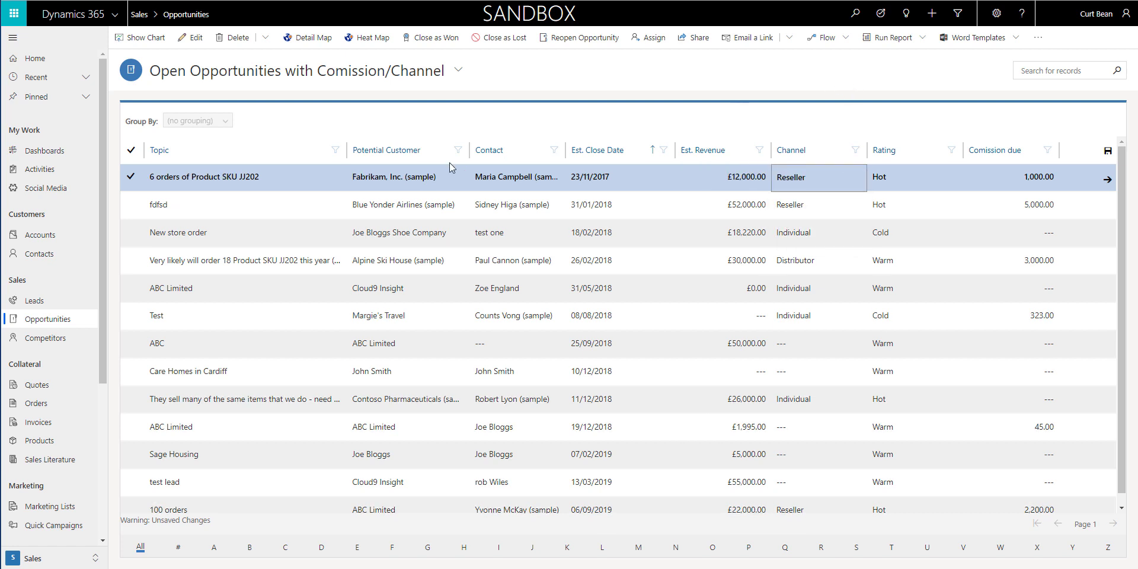
left_click(130, 177)
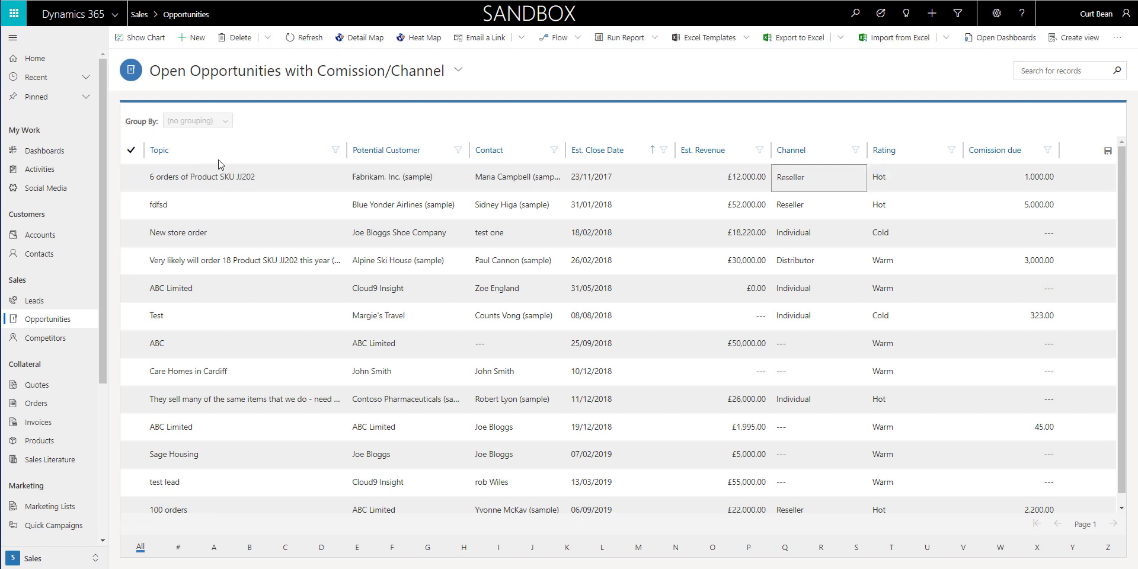
Show the chart beside the opportunities list and switch it to the Sales Pipeline chart
left_click(150, 38)
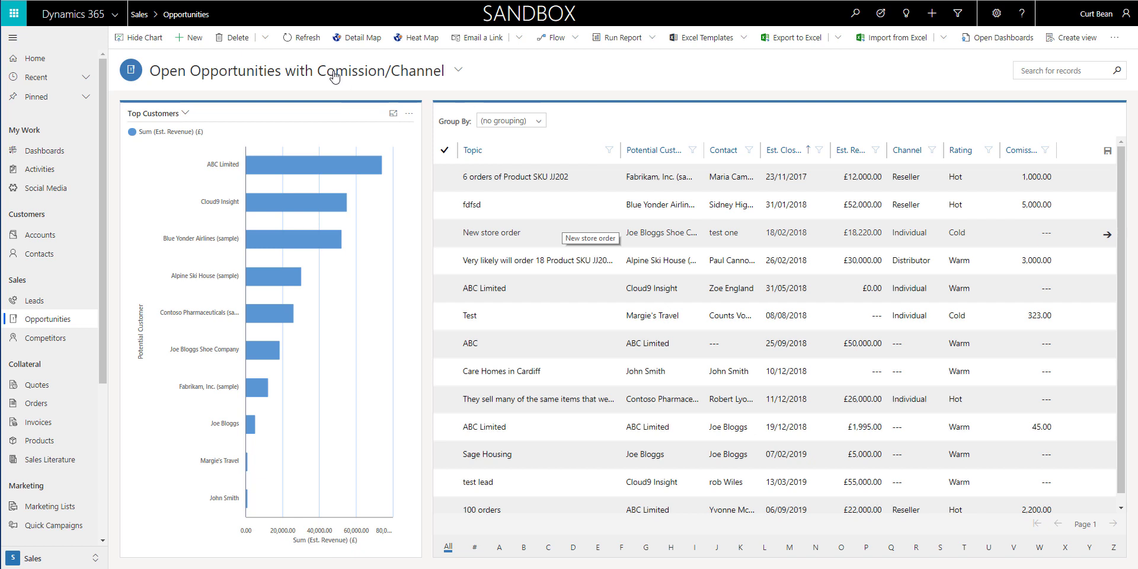
left_click(186, 114)
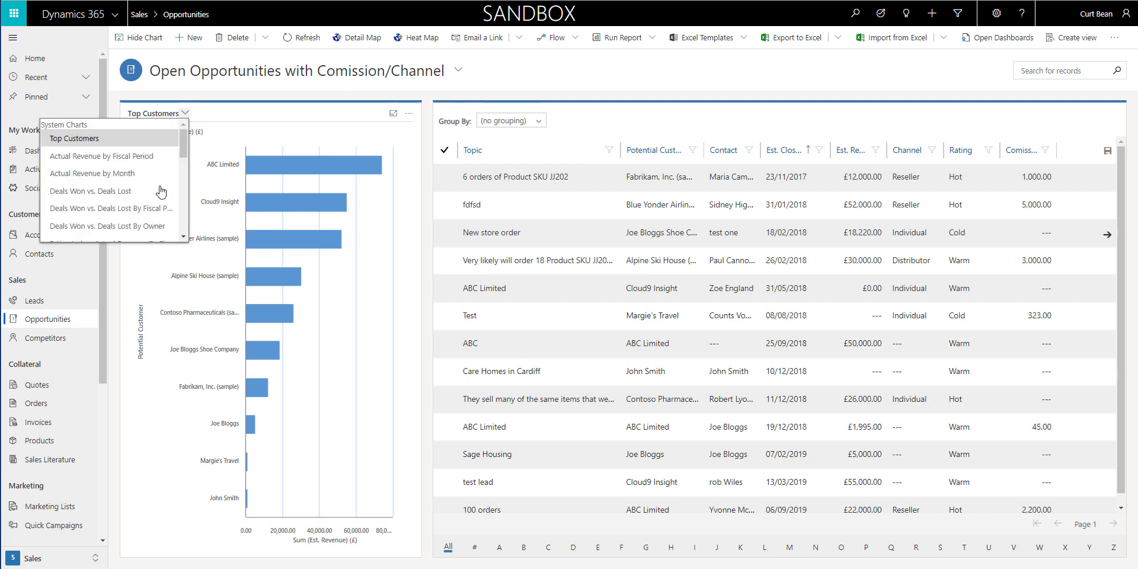
scroll(152, 197, "down", 5)
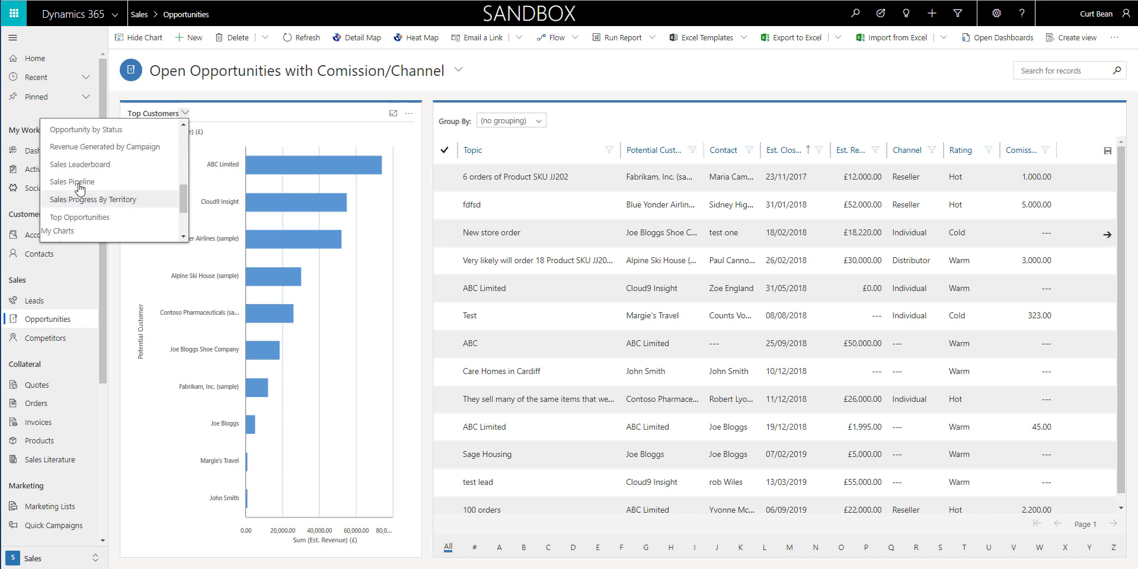
left_click(108, 185)
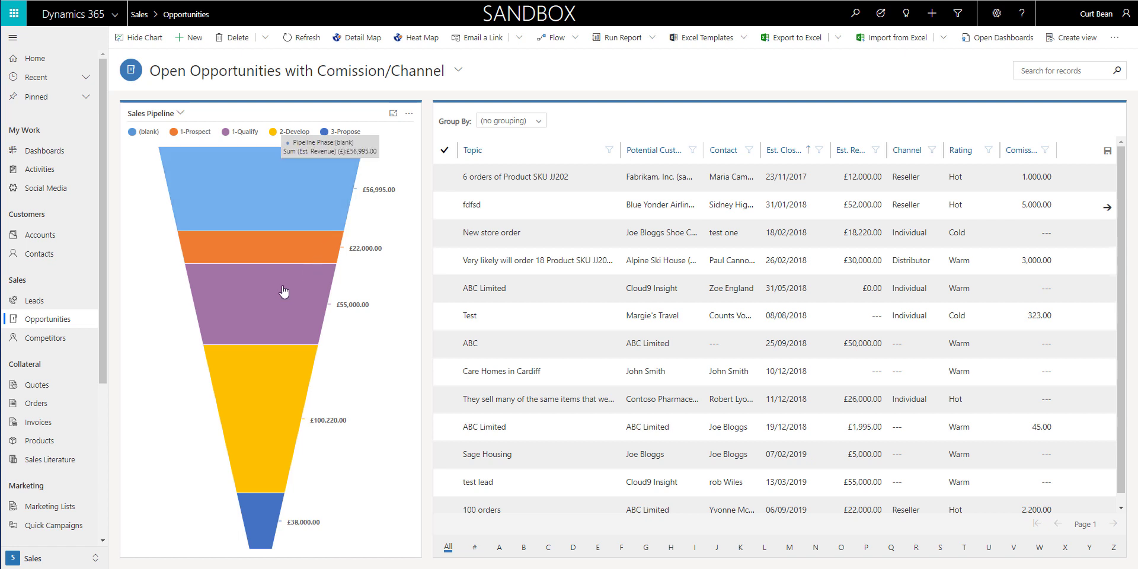
left_click(284, 292)
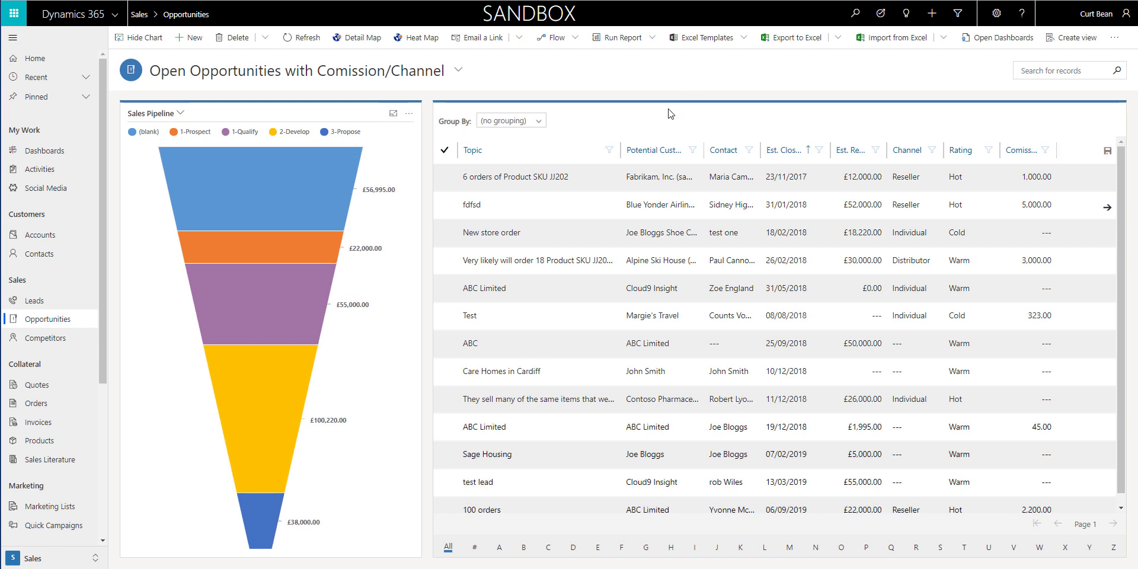
Look at the Excel export, Excel/CSV import and additional command options for the opportunities list without running any
left_click(843, 37)
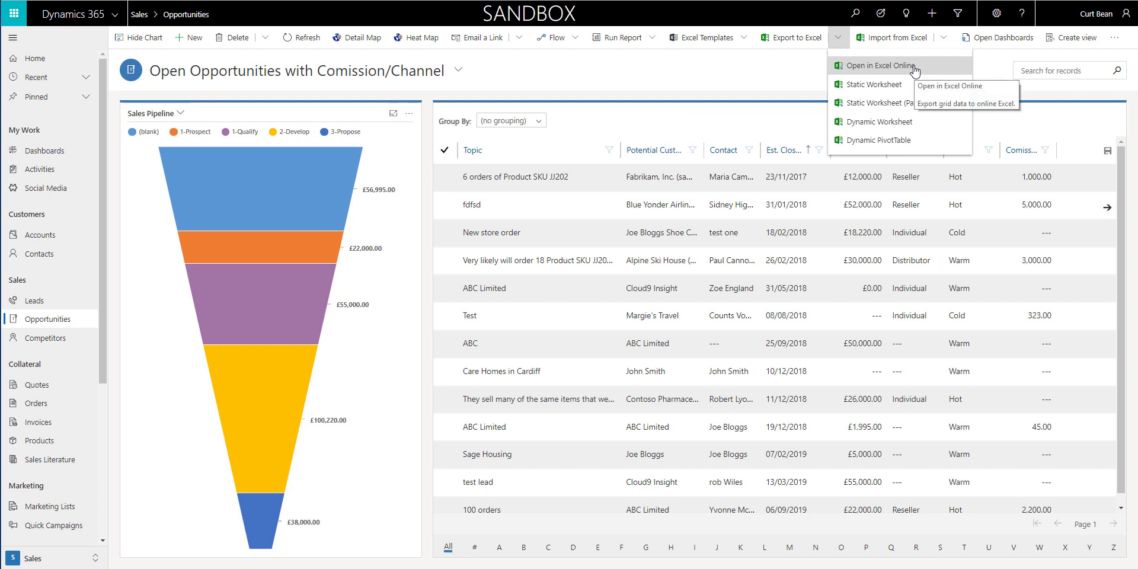
left_click(910, 43)
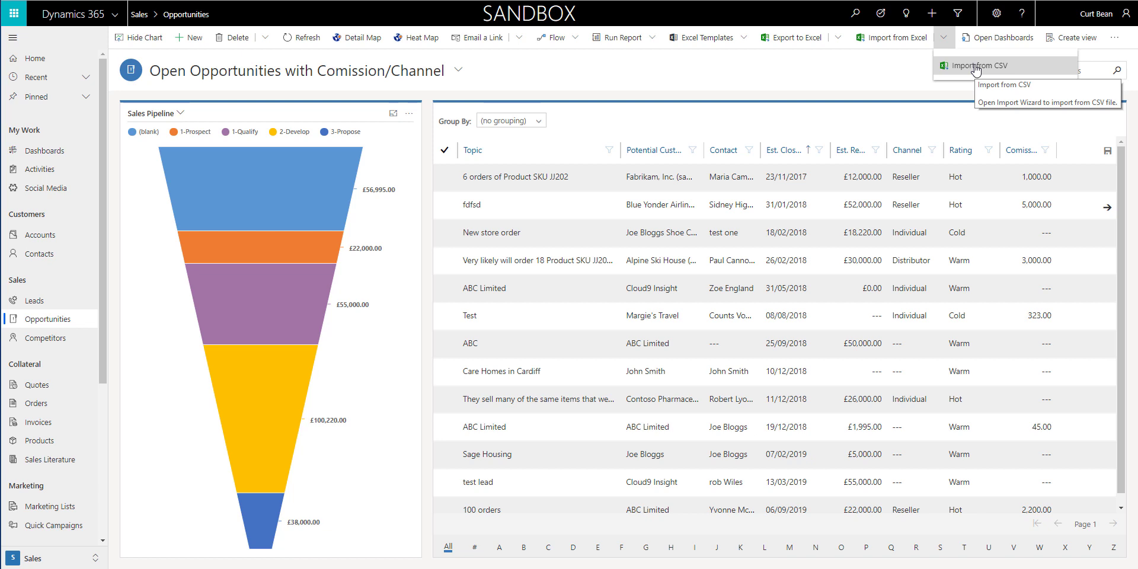
left_click(1113, 39)
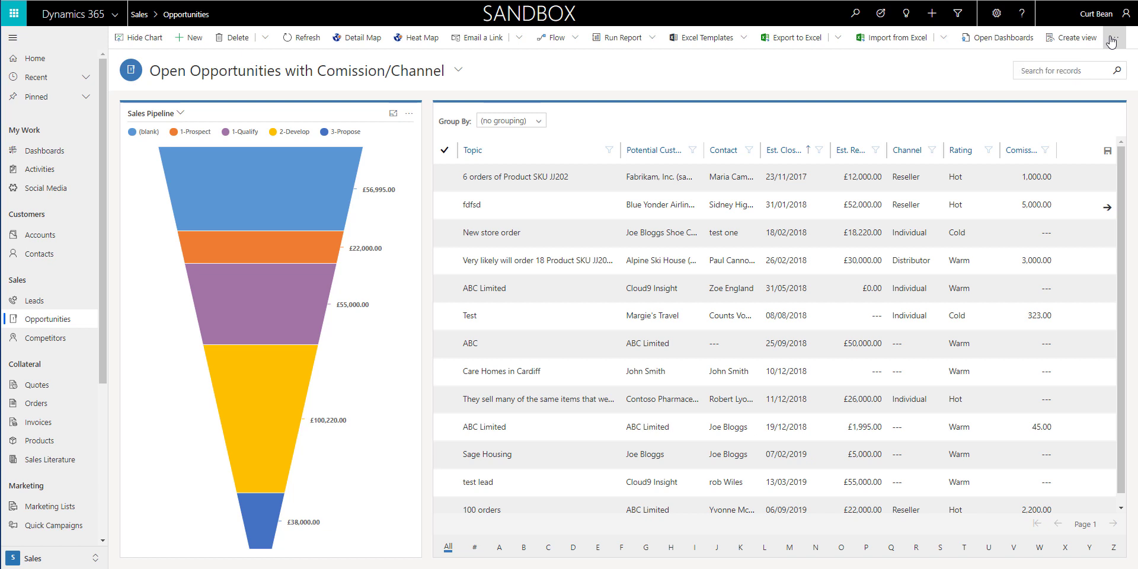
left_click(831, 71)
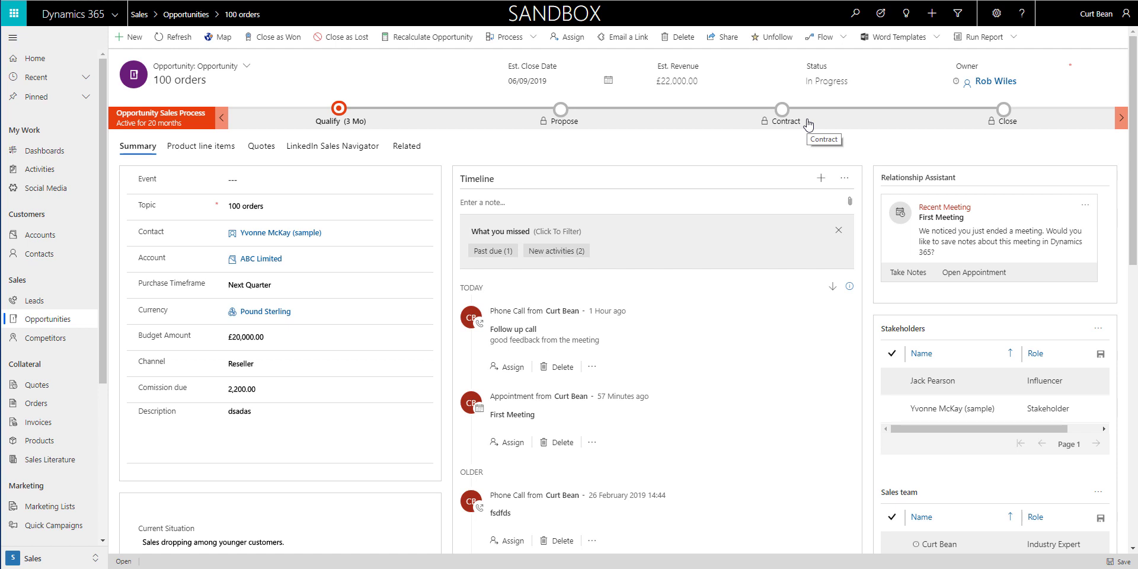
Review the Qualify stage checklist of the 100 orders opportunity and check the Status and Owner fields in its header
left_click(340, 111)
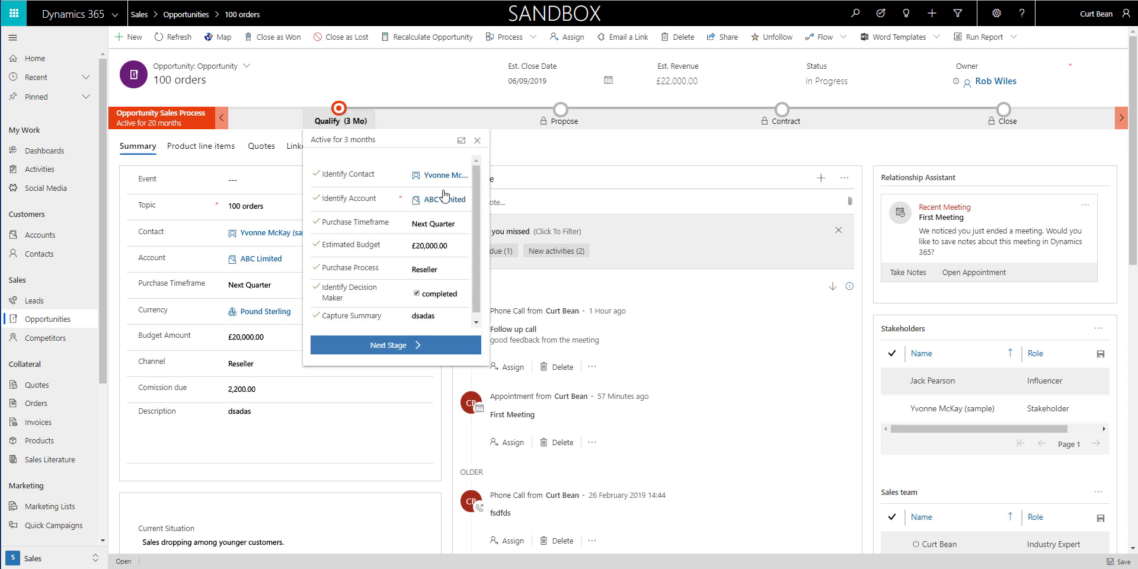
left_click_drag(477, 229, 474, 270)
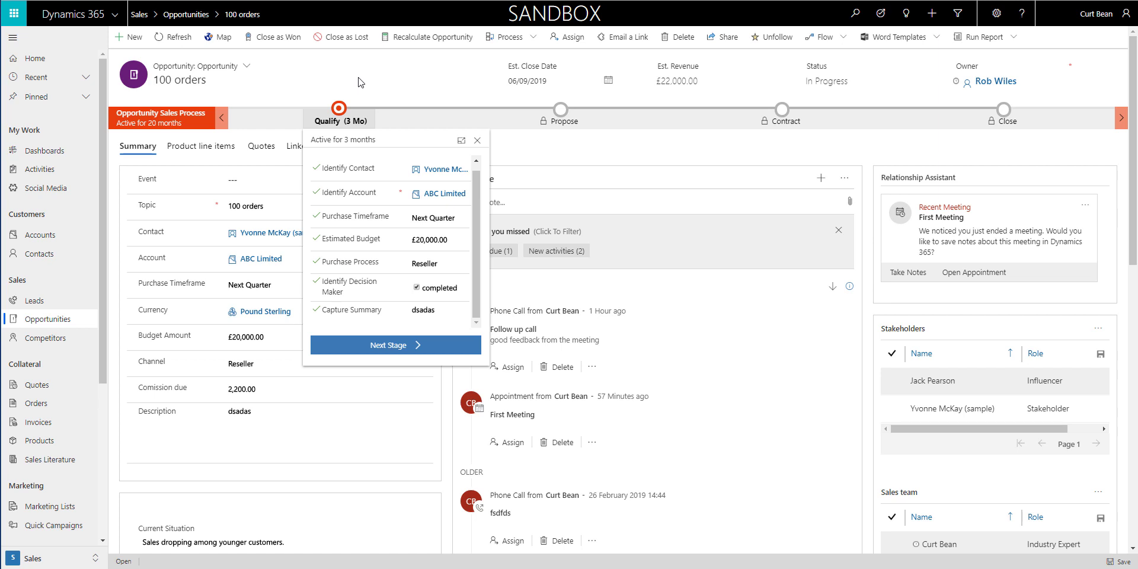
left_click(354, 127)
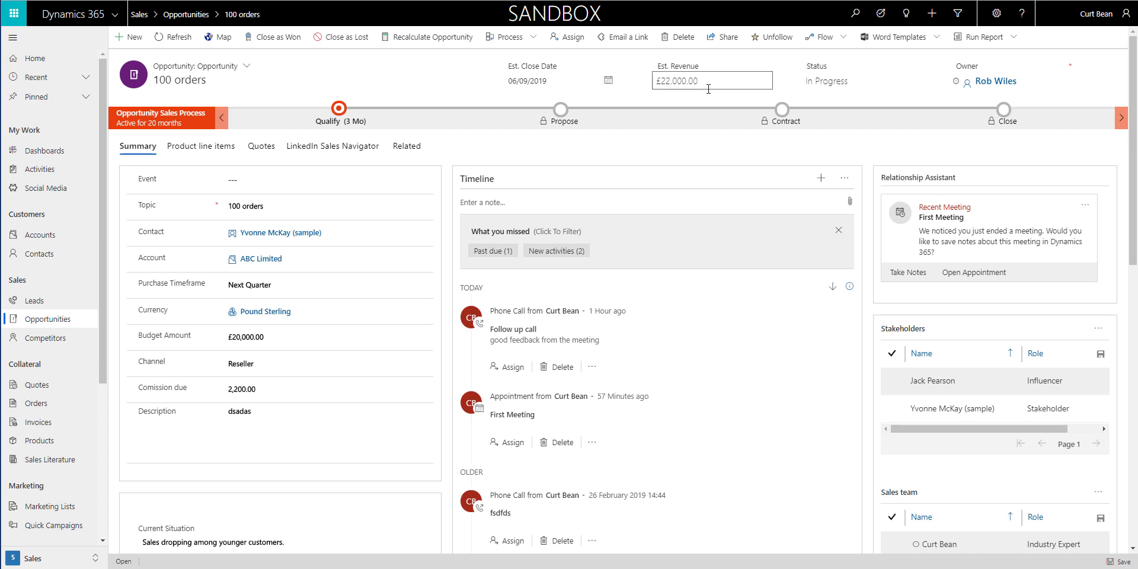
left_click(856, 84)
left_click(889, 64)
left_click(984, 86)
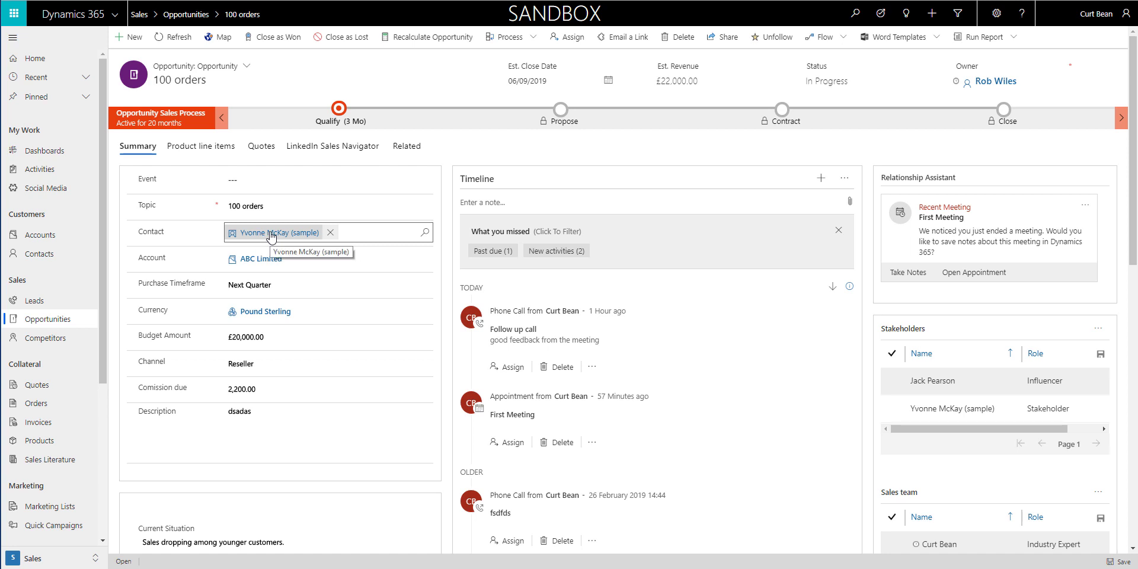
View the full contact card of the contact linked to the 100 orders opportunity, and close it
mouse_move(272, 235)
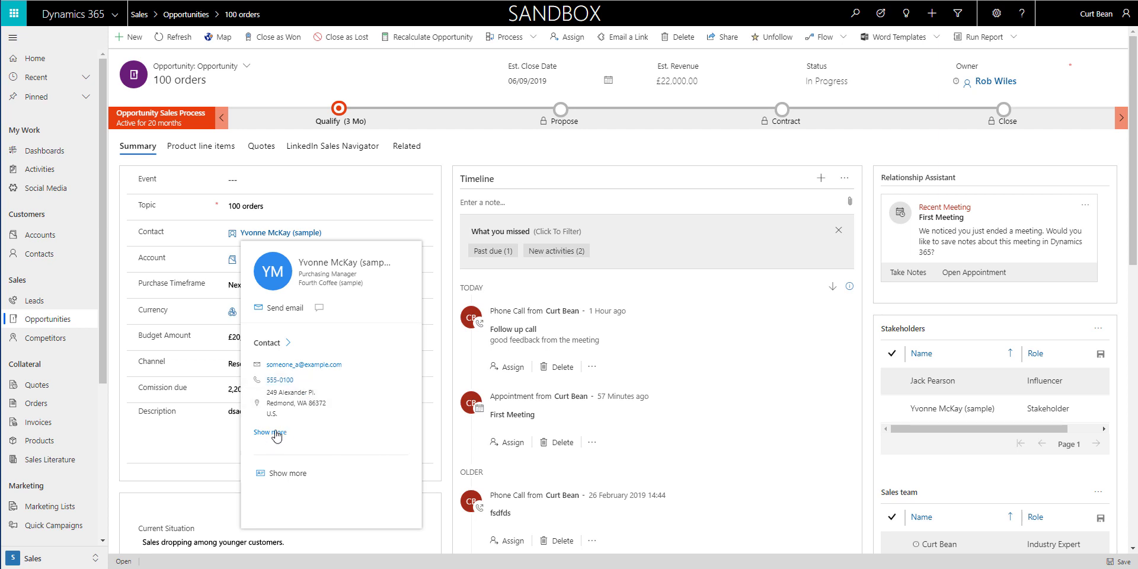
left_click(413, 251)
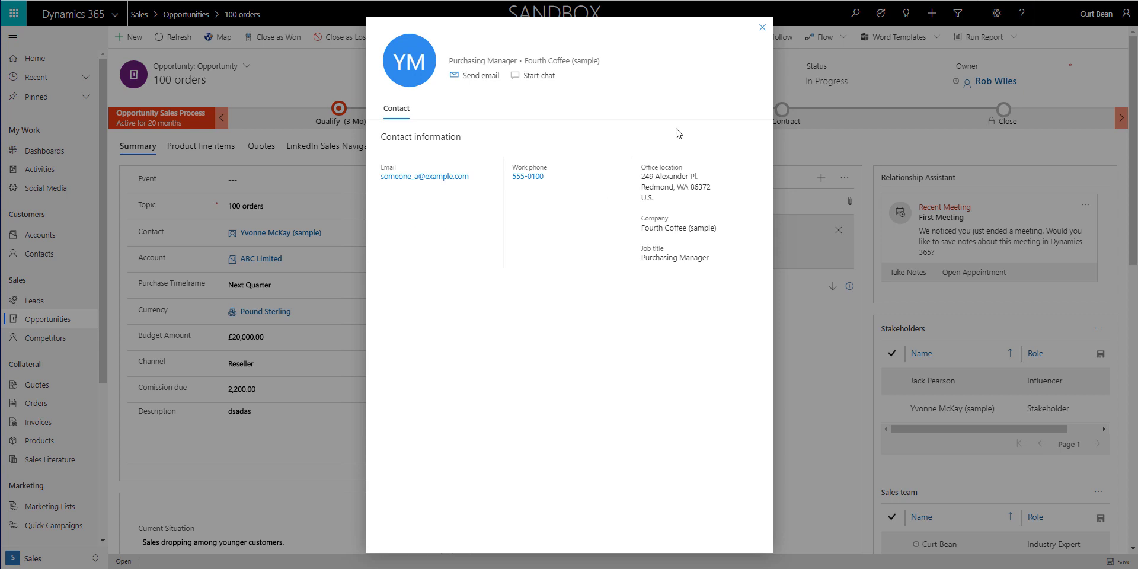
left_click(762, 28)
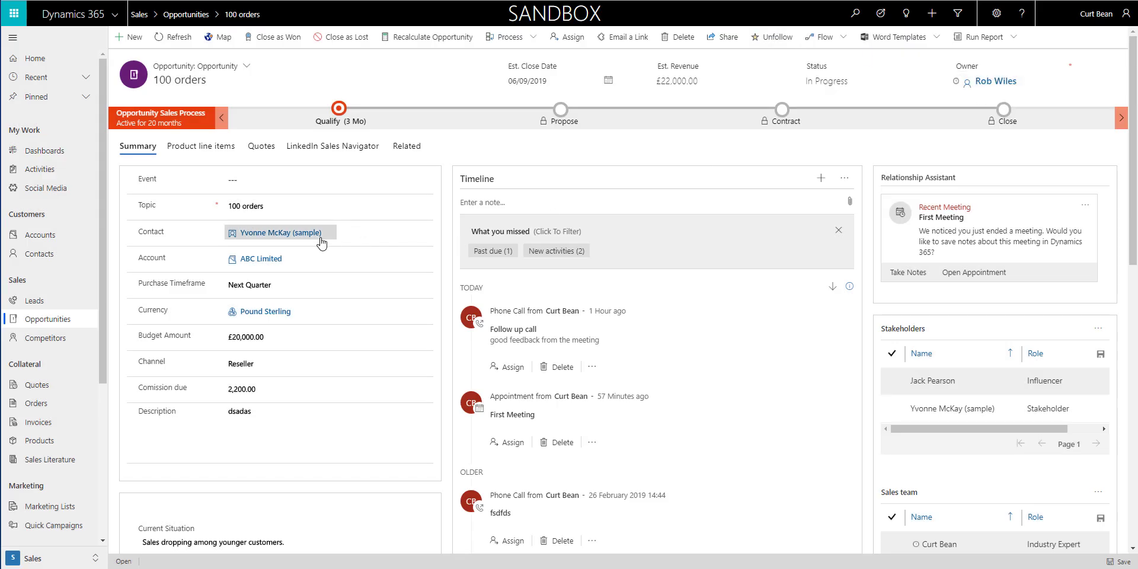
View the LinkedIn Sales Navigator information of the 100 orders opportunity, and look through its full summary, including timeline, stakeholders and competitors
mouse_move(321, 242)
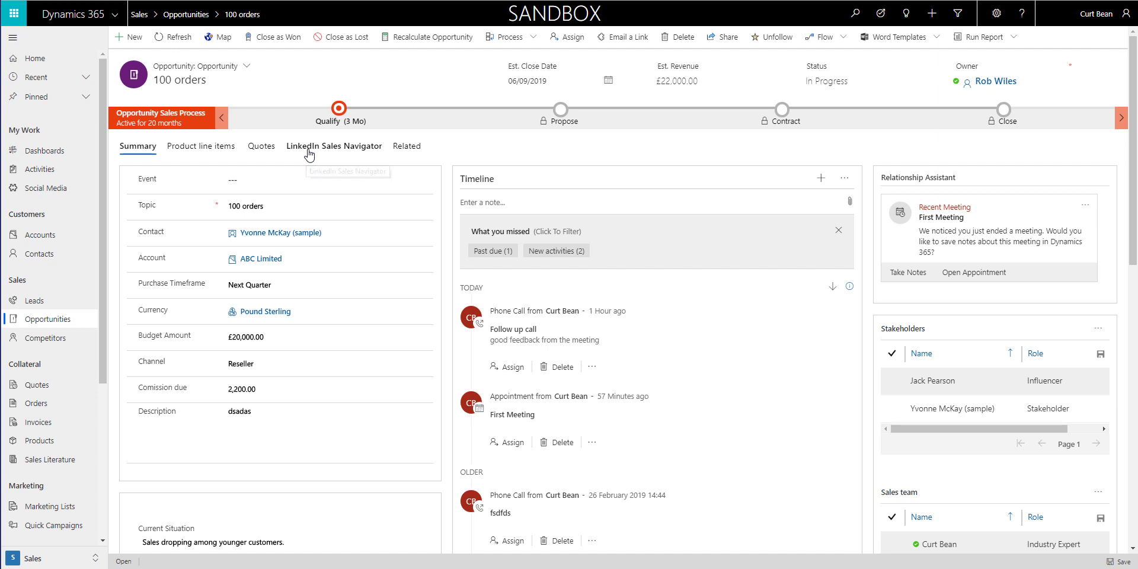
left_click(331, 147)
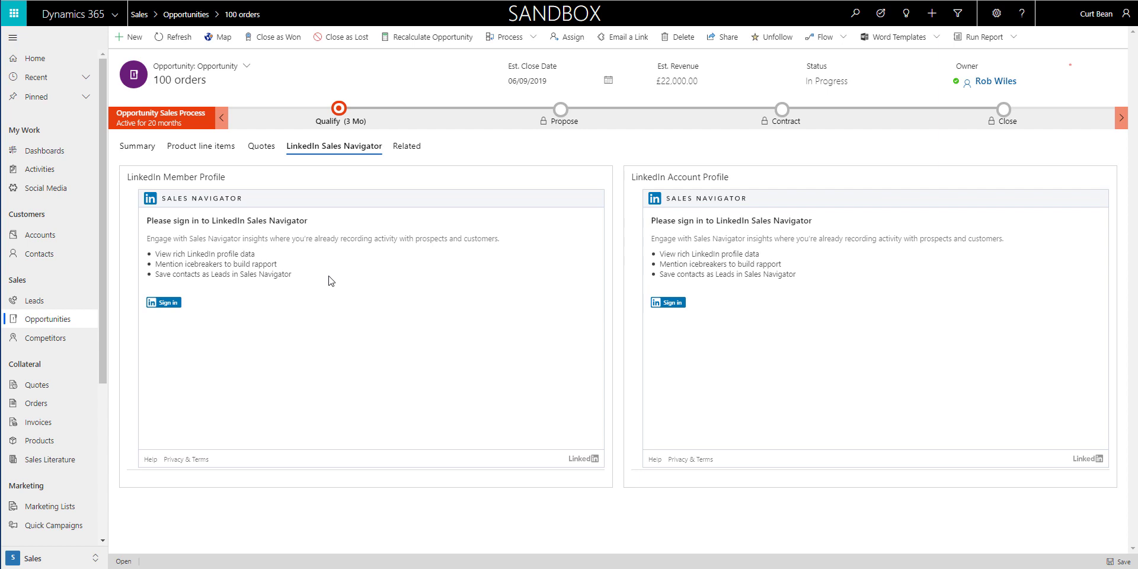
left_click(129, 148)
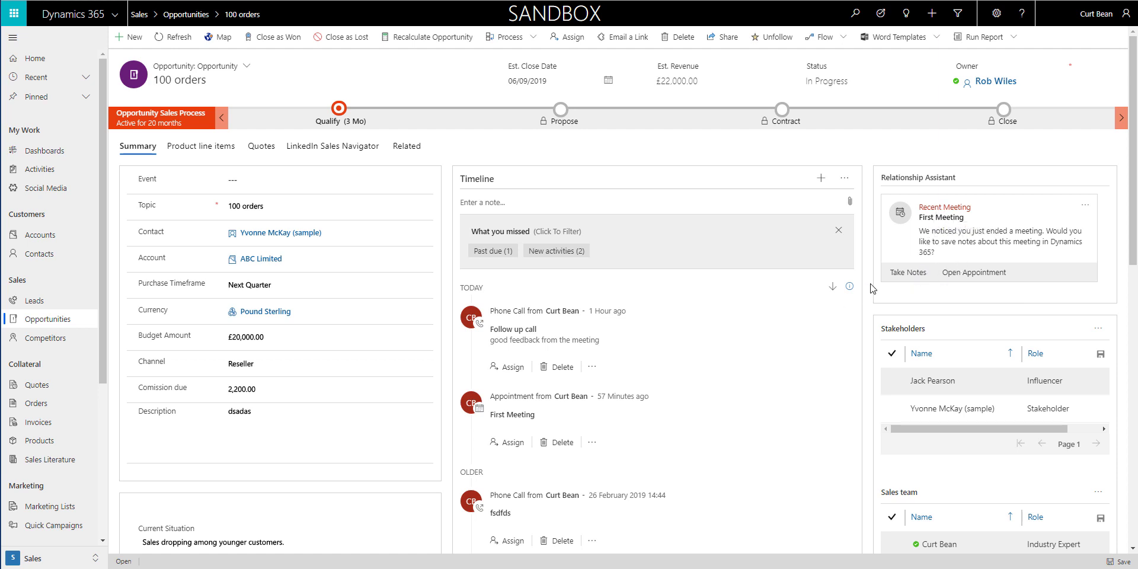
scroll(870, 289, "down", 1)
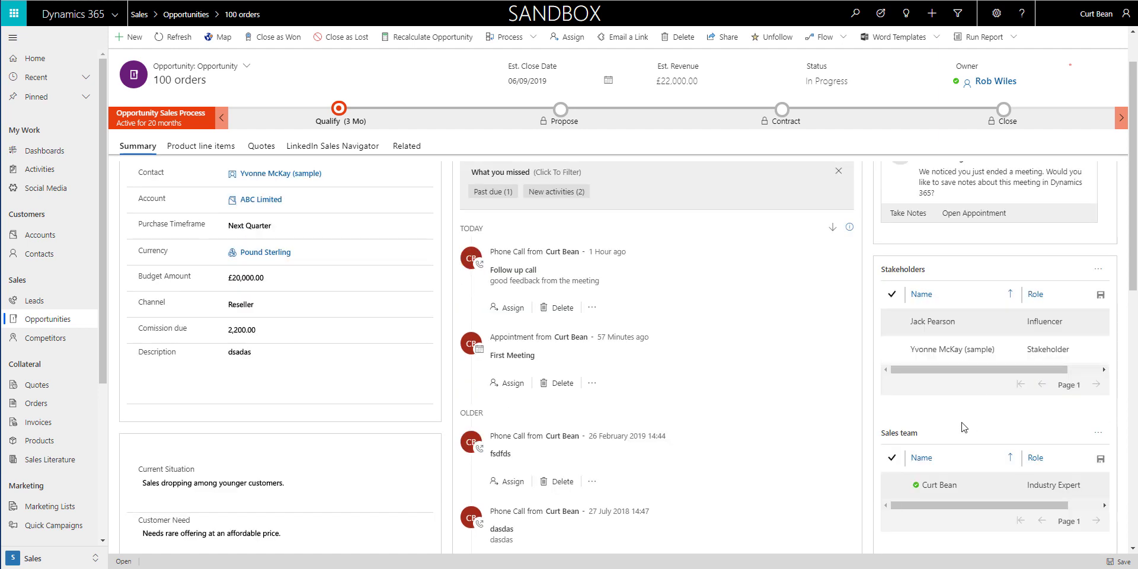
scroll(836, 424, "down", 5)
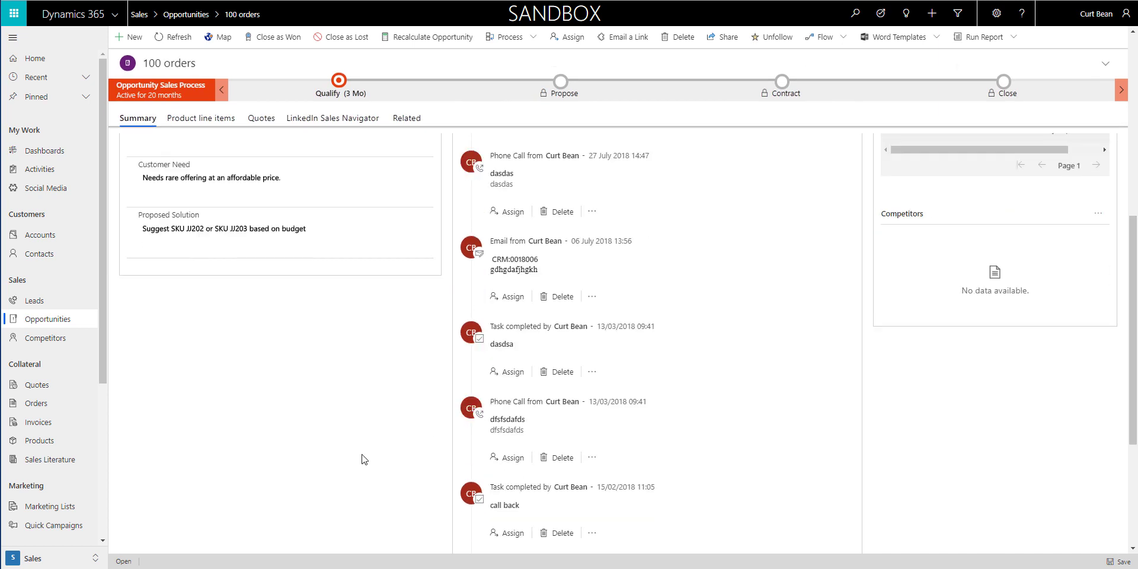
scroll(359, 462, "up", 6)
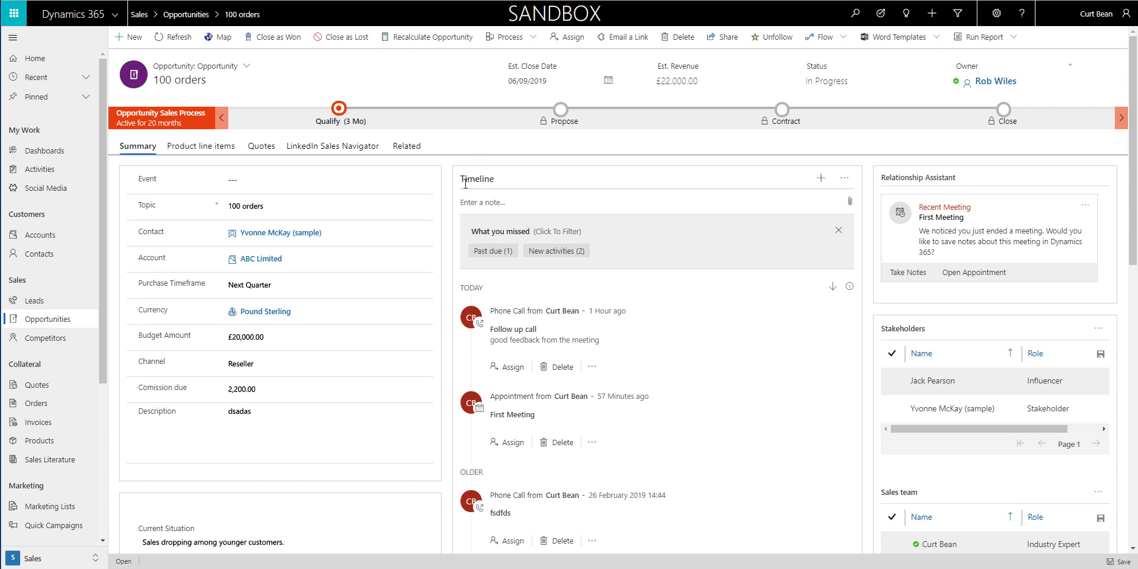
Review the opportunity's product line items for Hat, Jeans and Jumper, along with the discount, freight and total amount fields
left_click(187, 147)
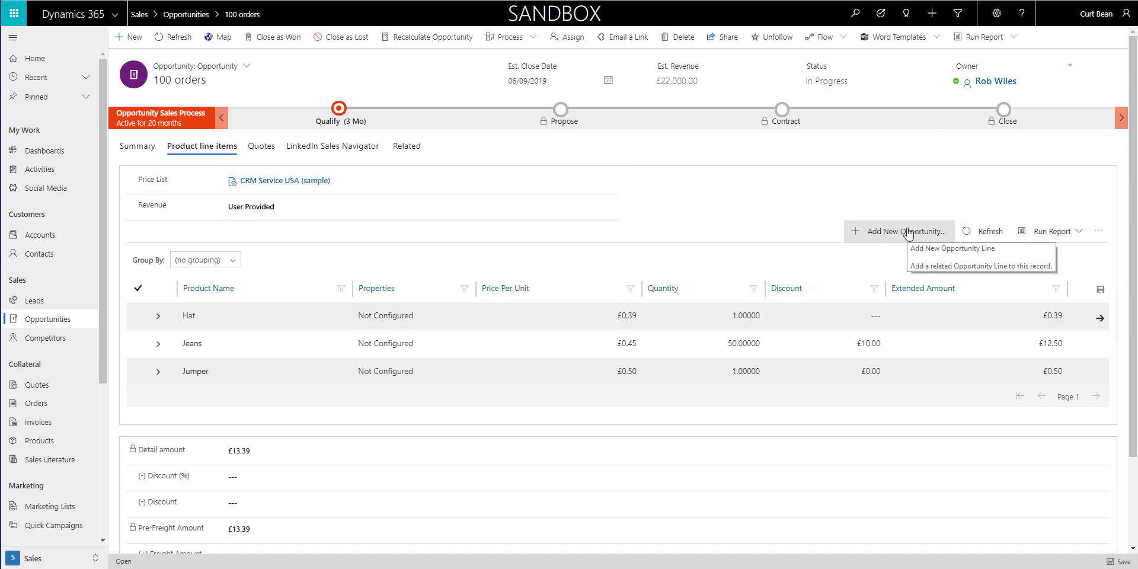
left_click(802, 319)
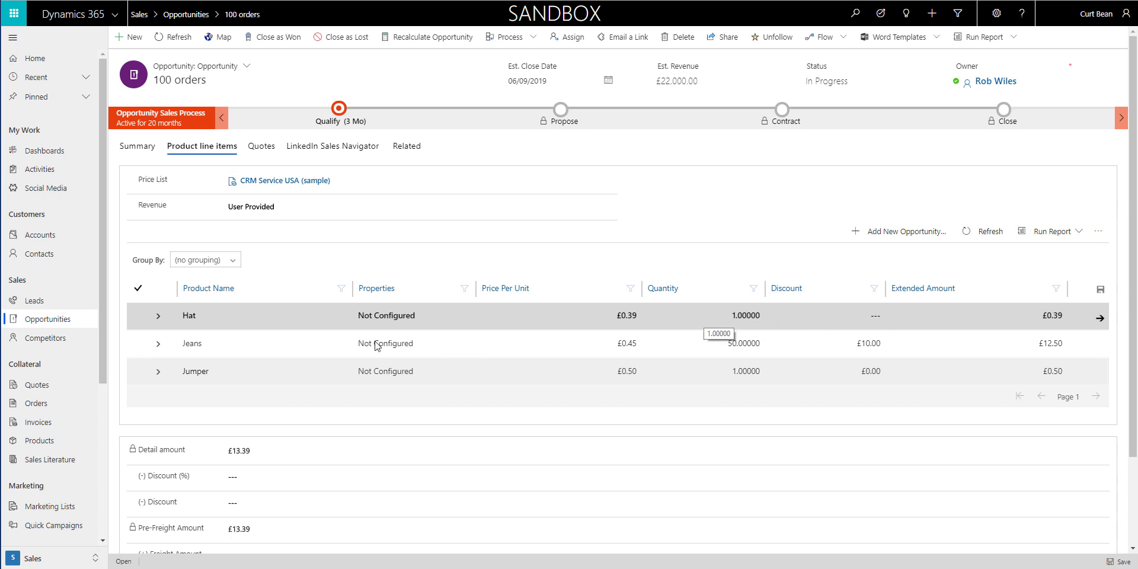
left_click(222, 350)
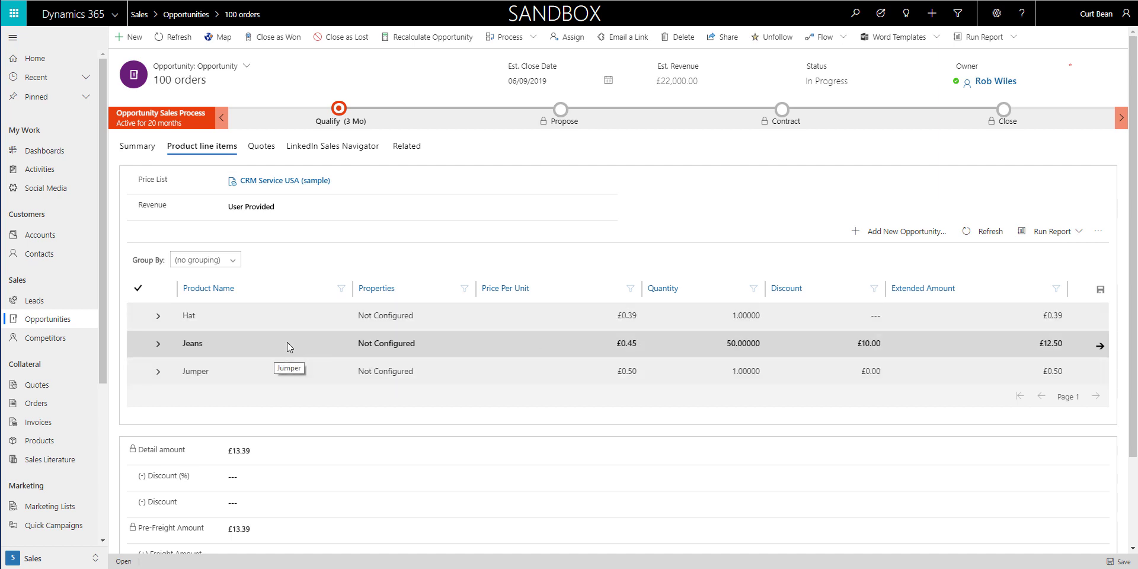
left_click(296, 371)
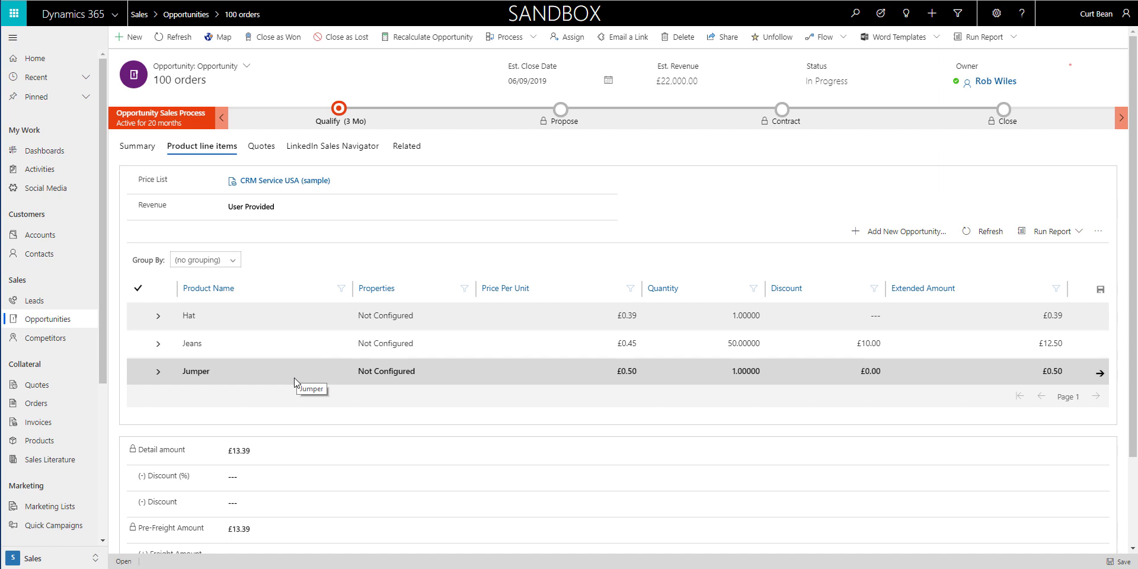
left_click(324, 252)
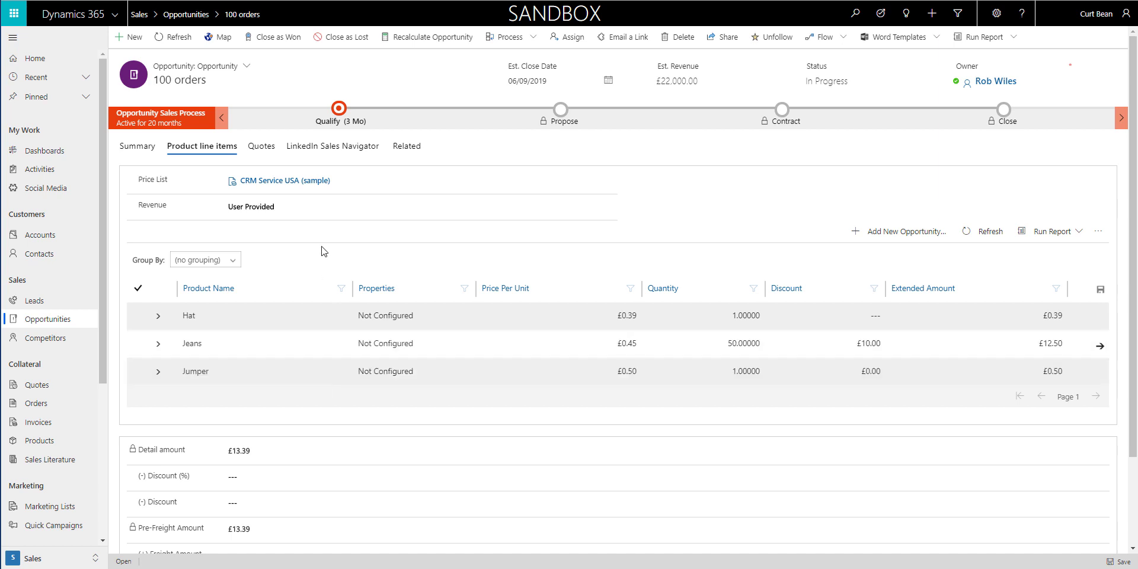
scroll(324, 252, "down", 3)
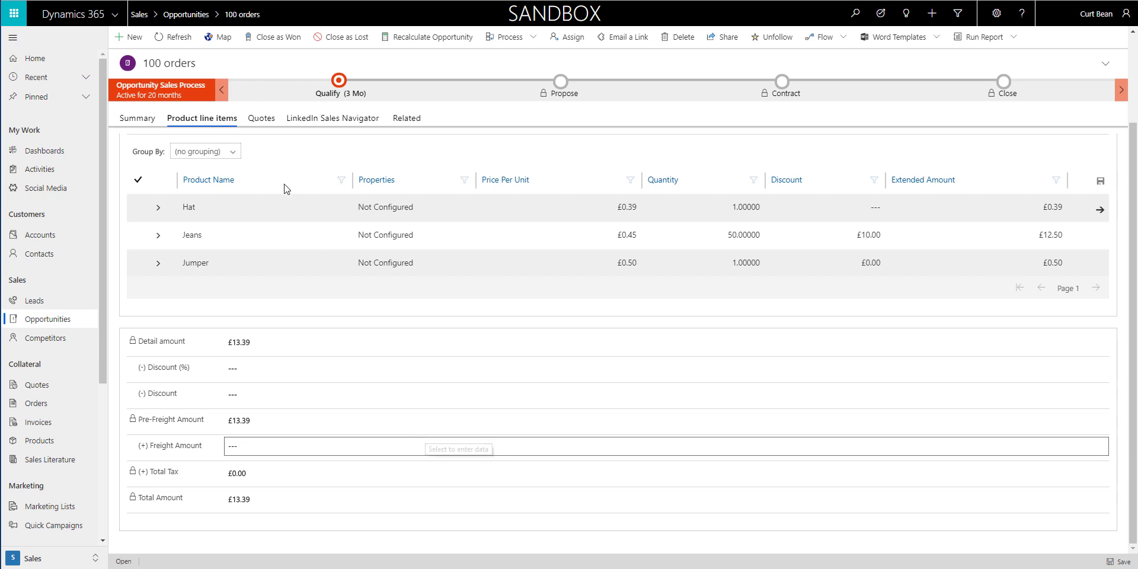
scroll(287, 189, "up", 3)
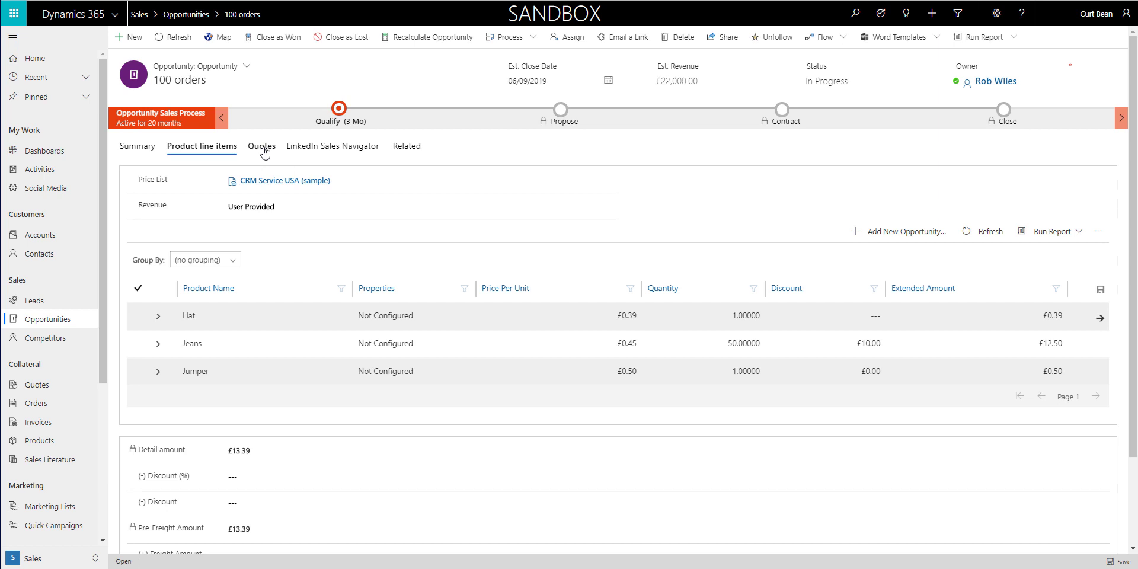
View the quotes attached to the opportunity, and check the available Word template options without running any
left_click(264, 150)
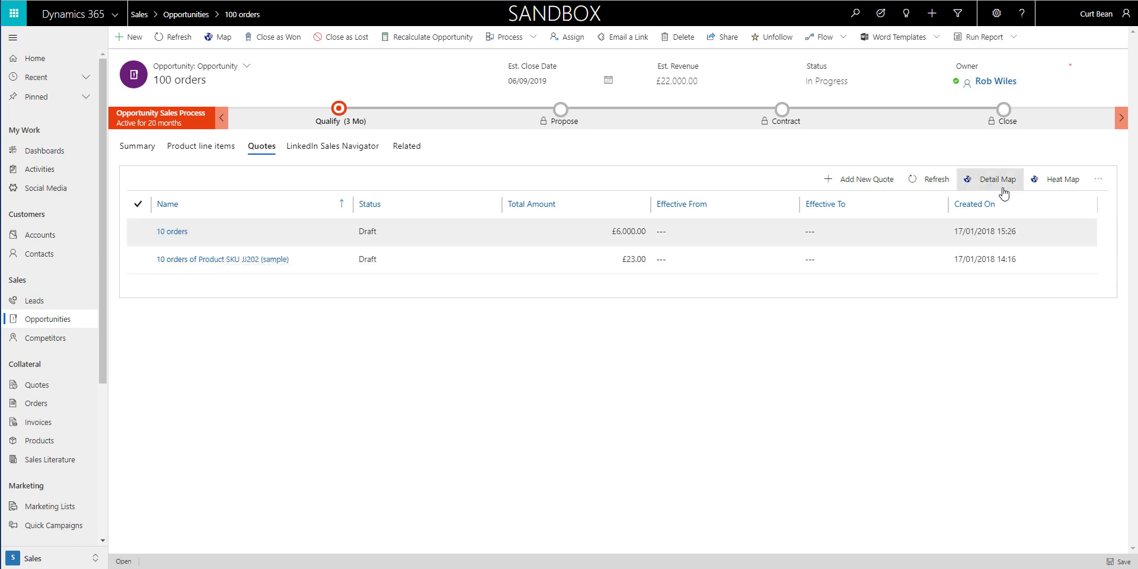
left_click(938, 38)
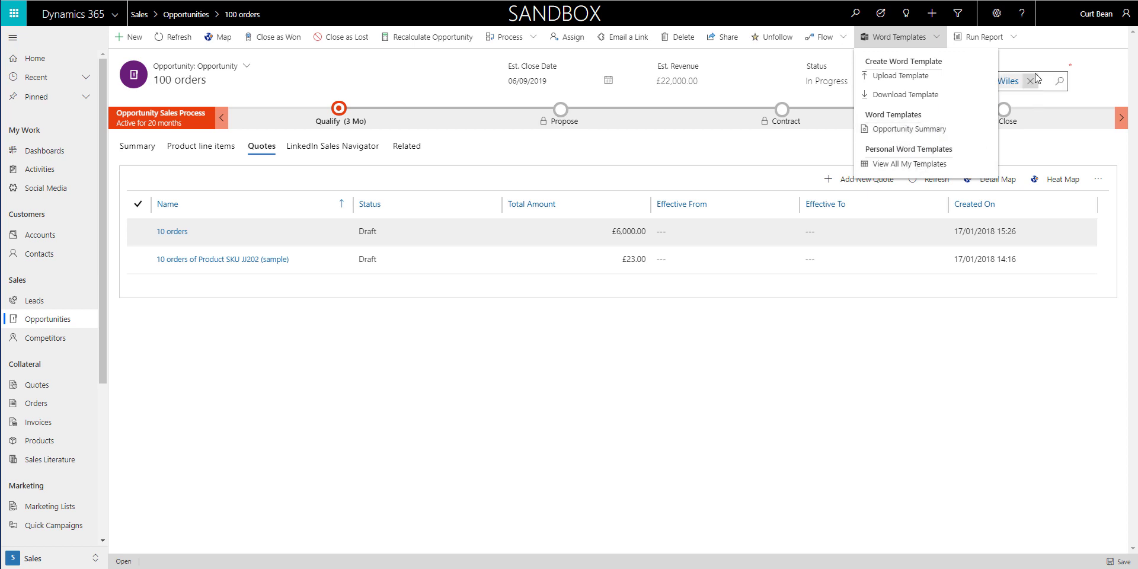
left_click(1086, 73)
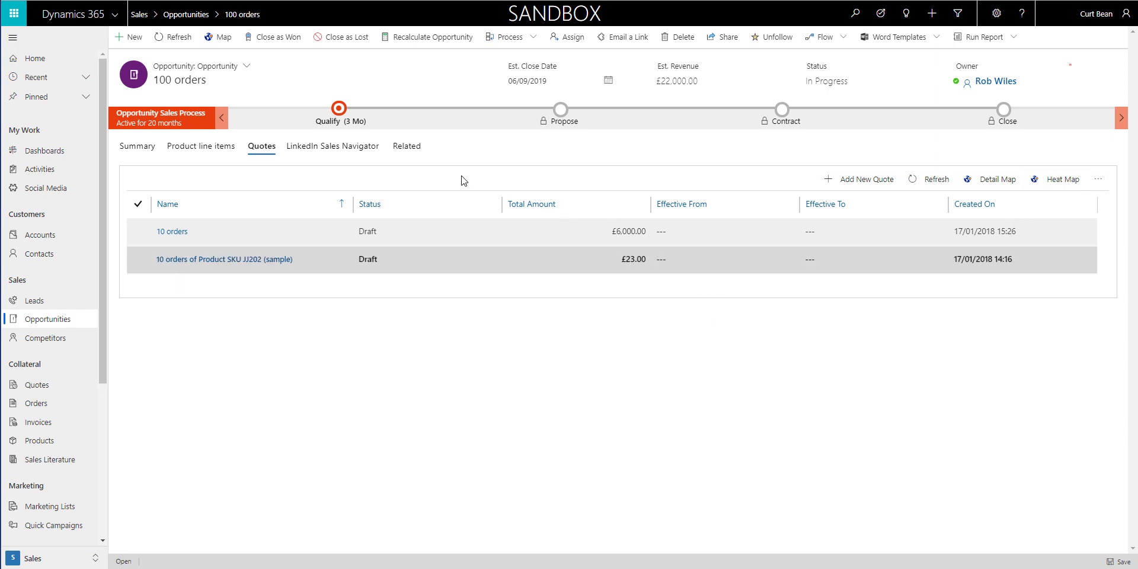
Return to the opportunity's summary and look at the related record types available for it without opening one
left_click(152, 147)
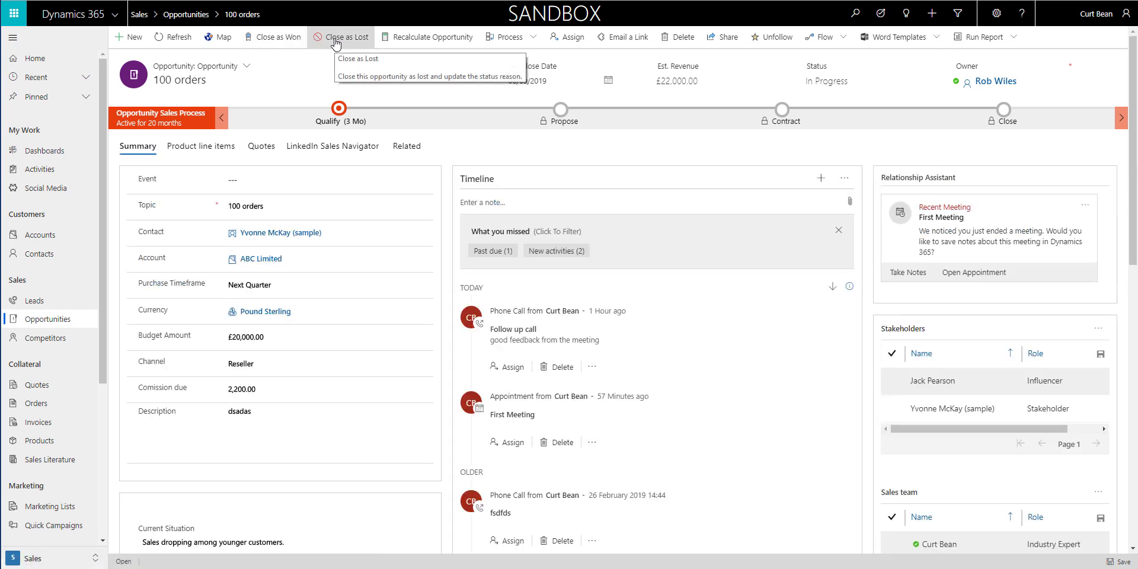
left_click(411, 150)
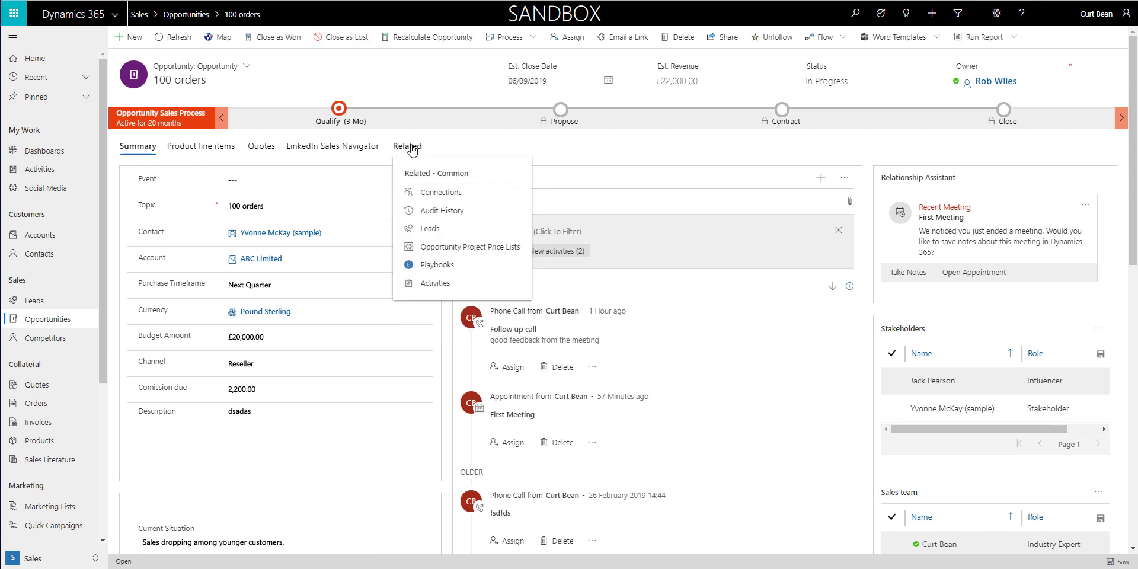
left_click(413, 86)
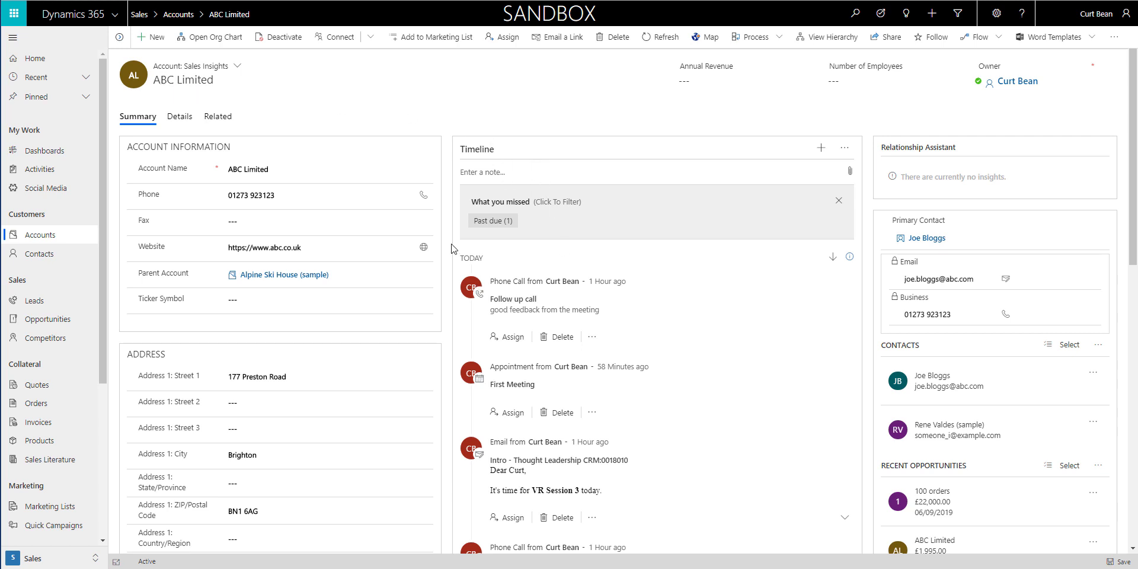
Refresh the ABC Limited account's timeline, and show its filter pane expanded with the activity type and date filters
left_click(844, 149)
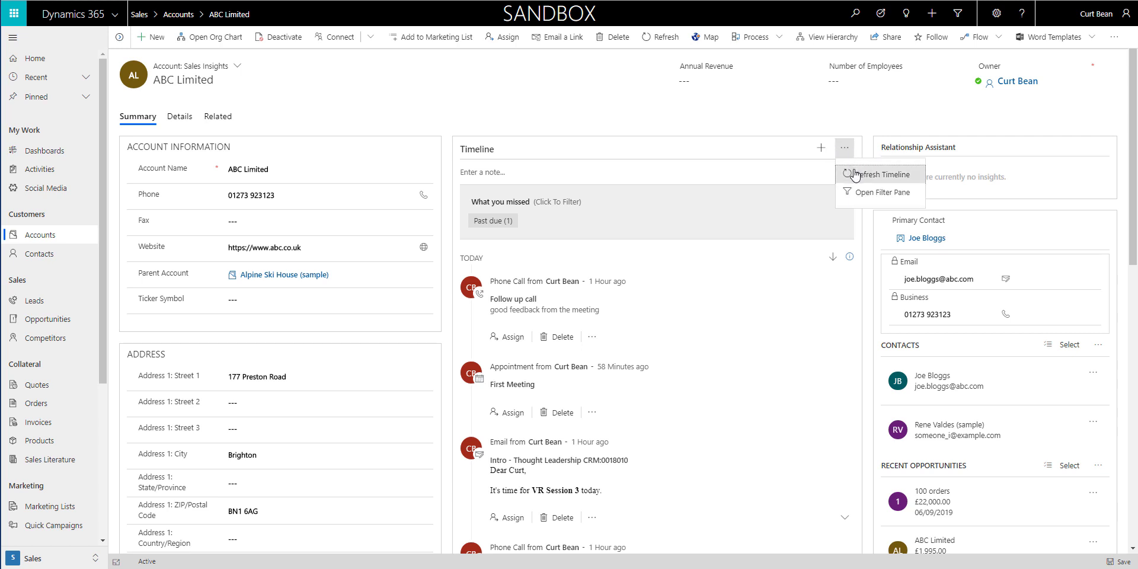
left_click(854, 174)
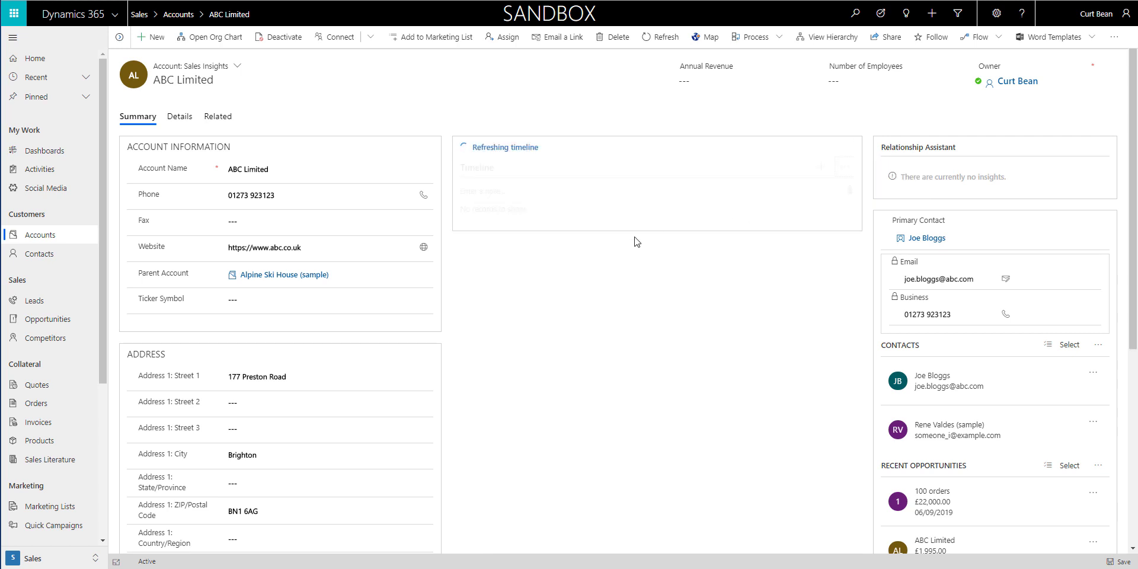
left_click(844, 148)
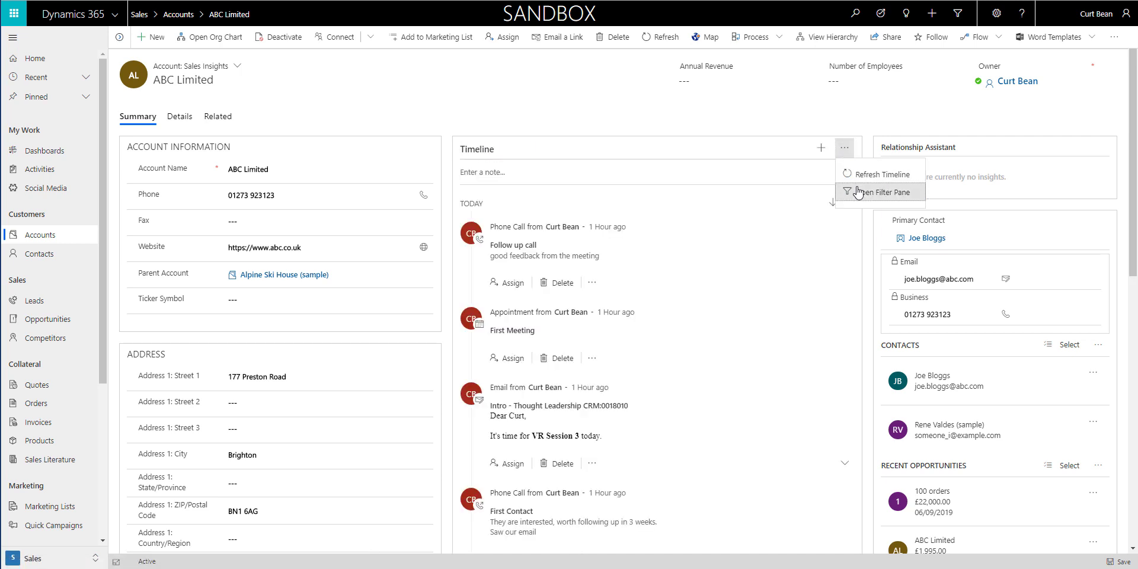
left_click(705, 273)
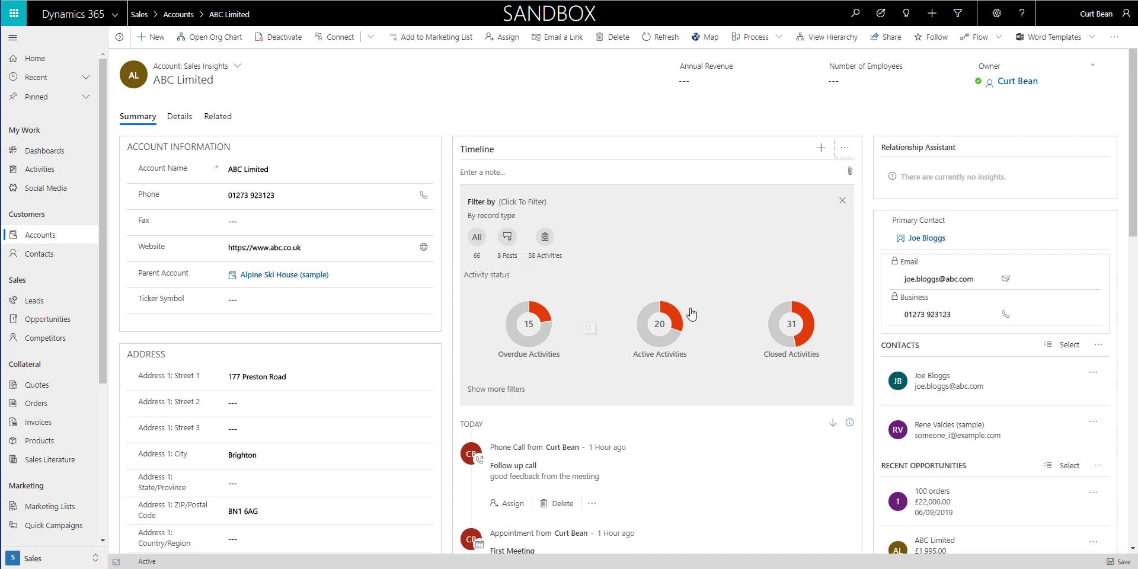
left_click(511, 391)
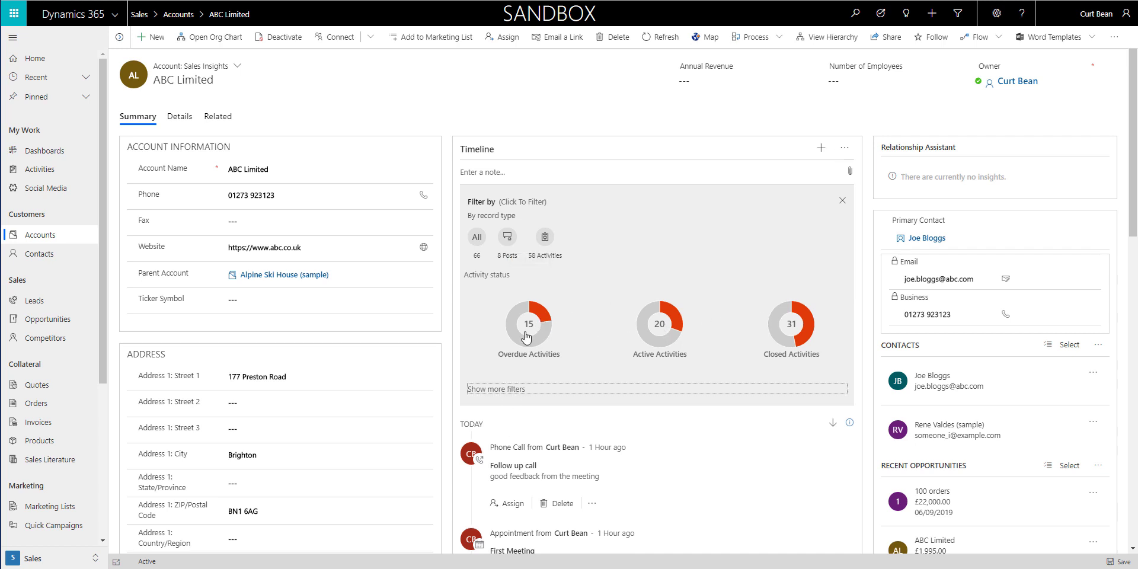
left_click(553, 411)
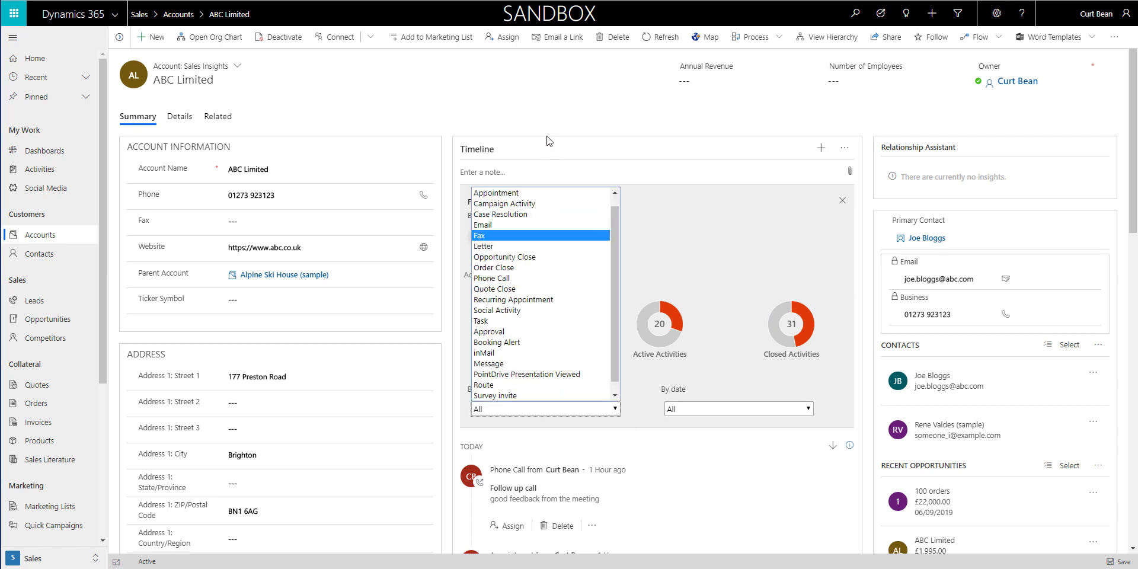
left_click(525, 108)
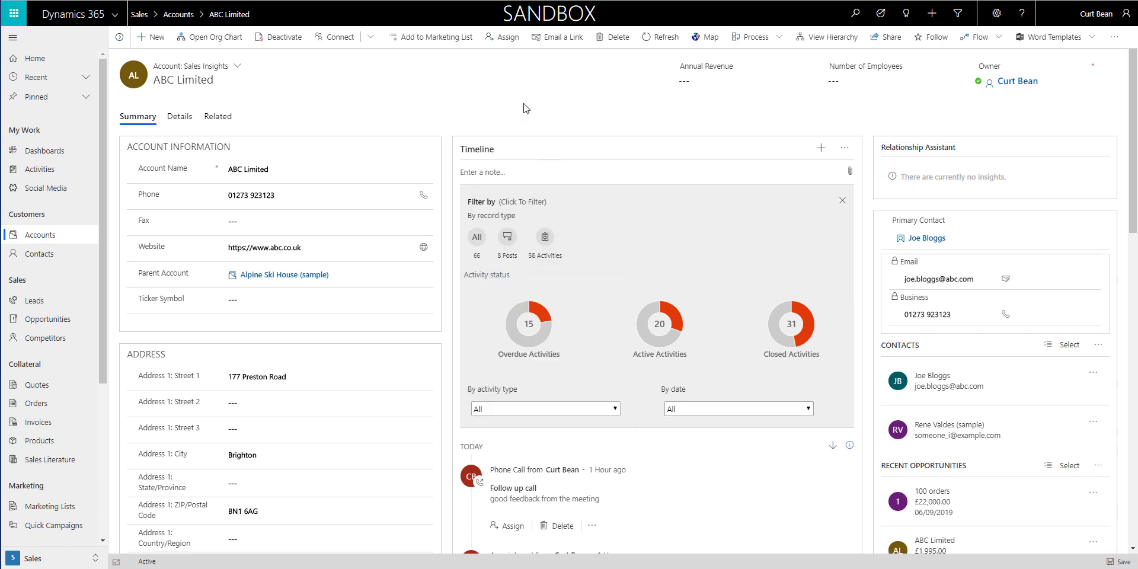
Review the account's primary contact, and look through its associated contacts, recent opportunities and orders
left_click(928, 243)
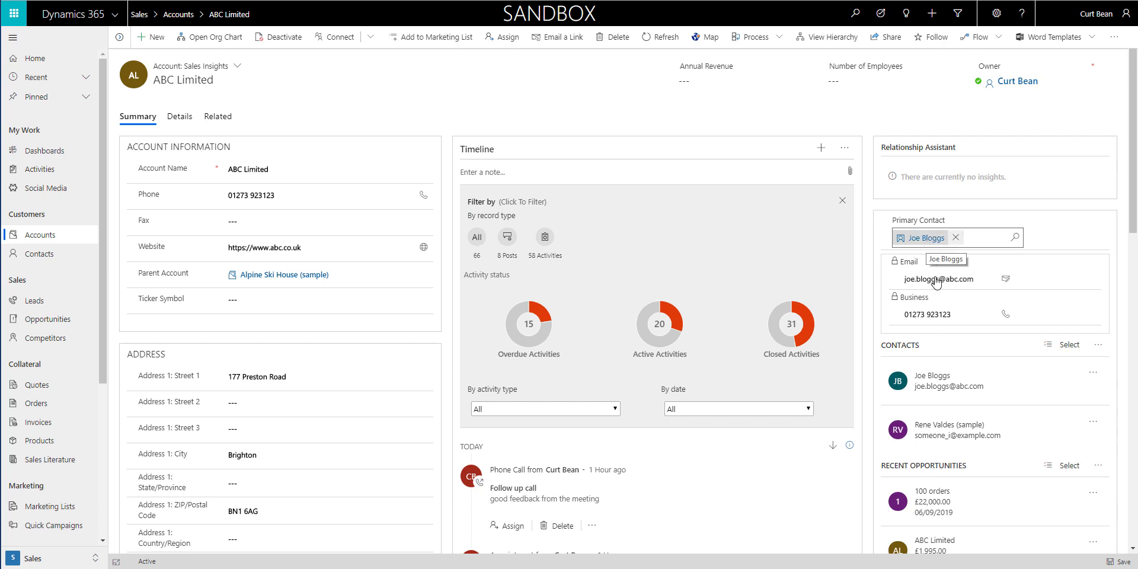
left_click(864, 268)
scroll(865, 268, "down", 5)
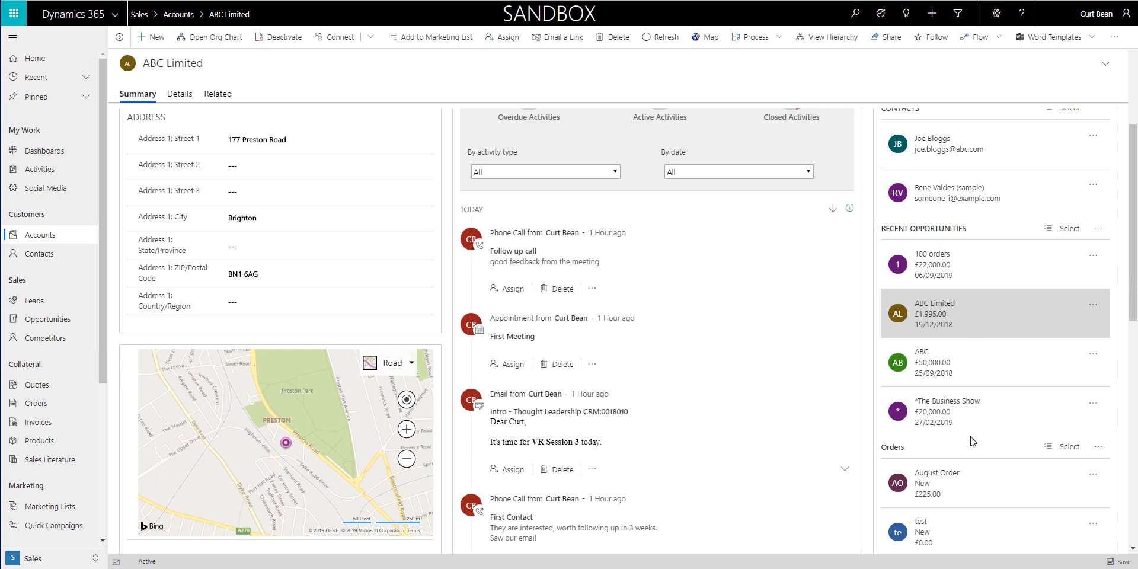
scroll(972, 442, "down", 1)
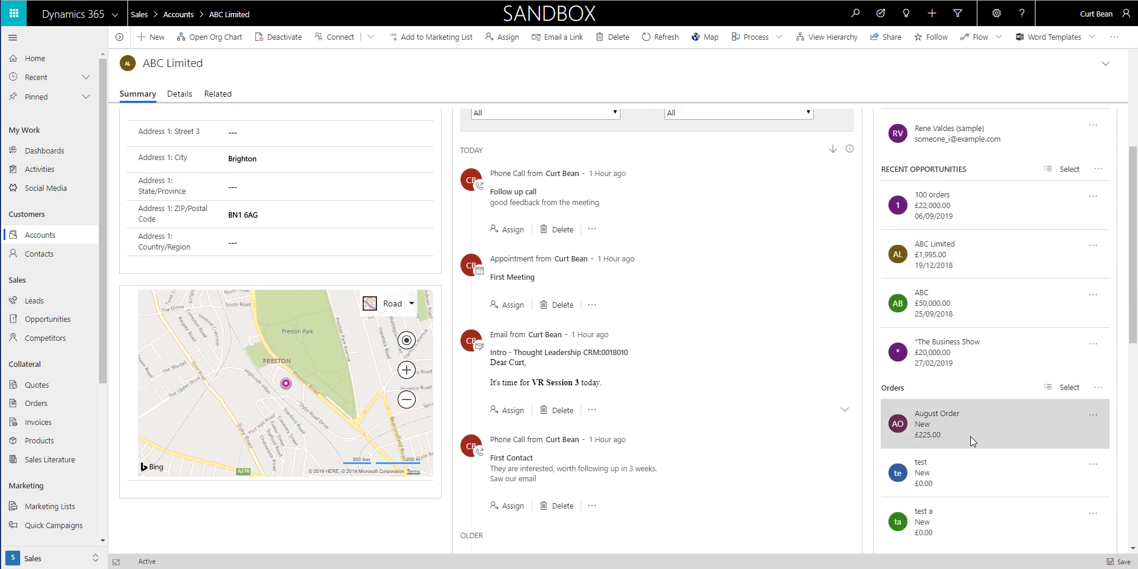
Look at the view types offered for the account's address map, such as Bird's eye and Streetside, without changing it
left_click(396, 304)
scroll(375, 388, "down", 1)
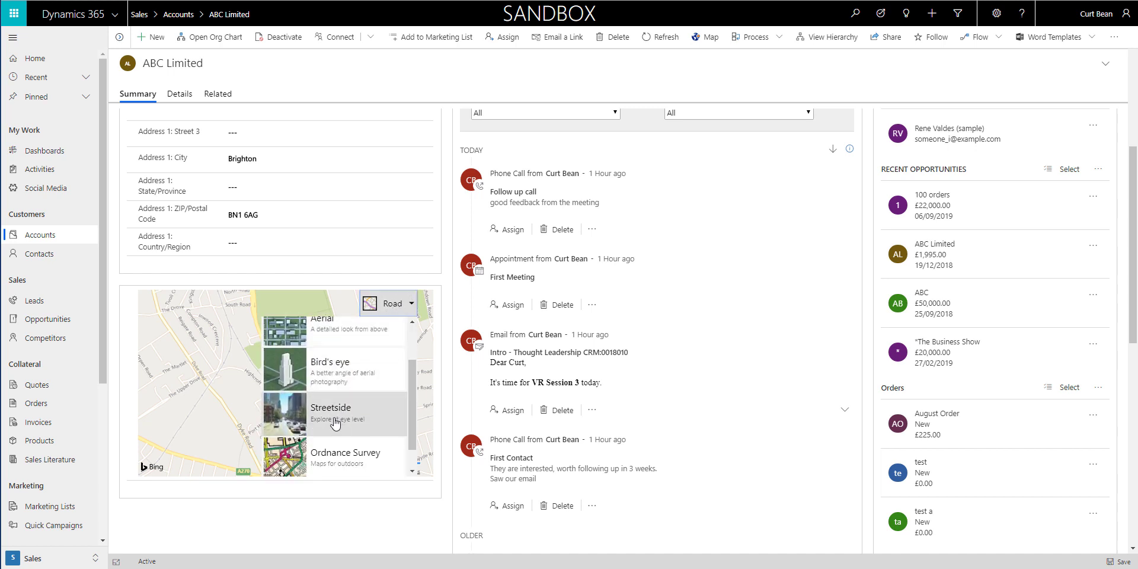
scroll(335, 422, "up", 1)
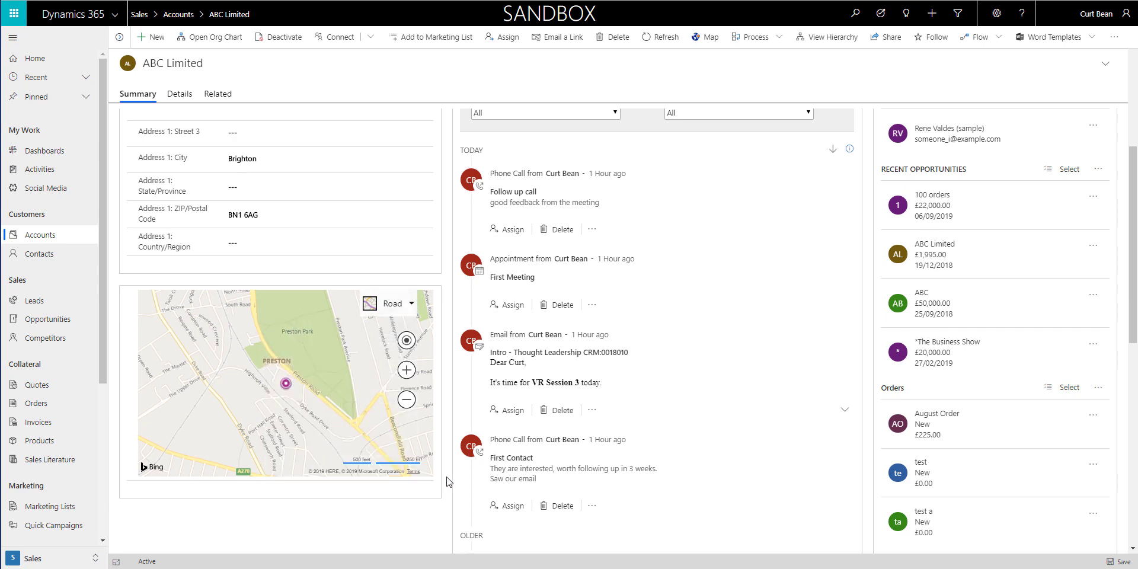
scroll(214, 178, "up", 5)
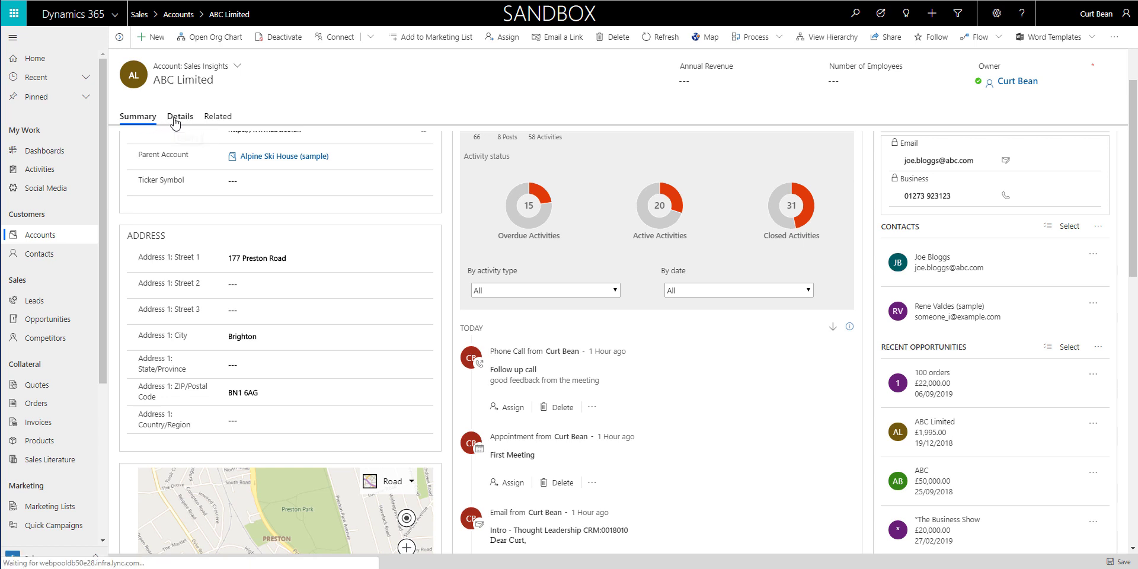
Review the account's company profile, marketing, contact preference and billing details, and open its org chart
left_click(185, 116)
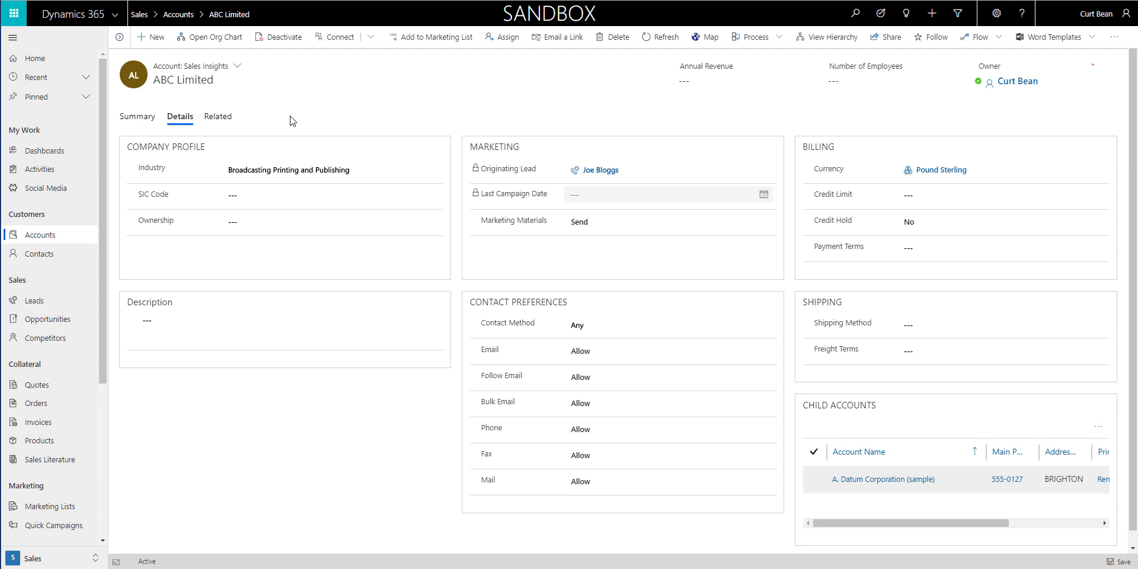
left_click(155, 116)
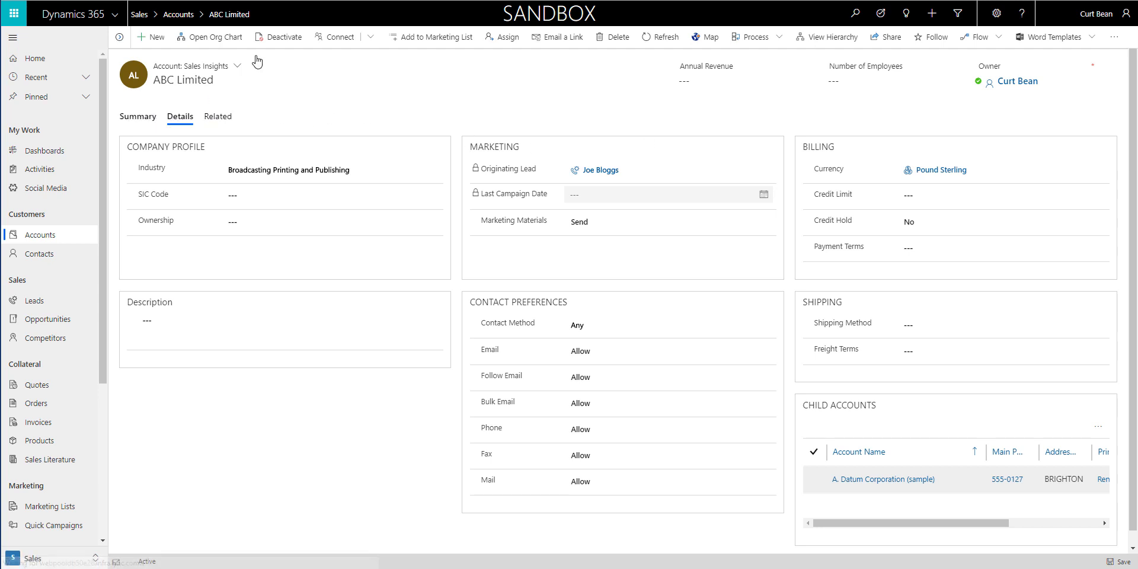
left_click(220, 41)
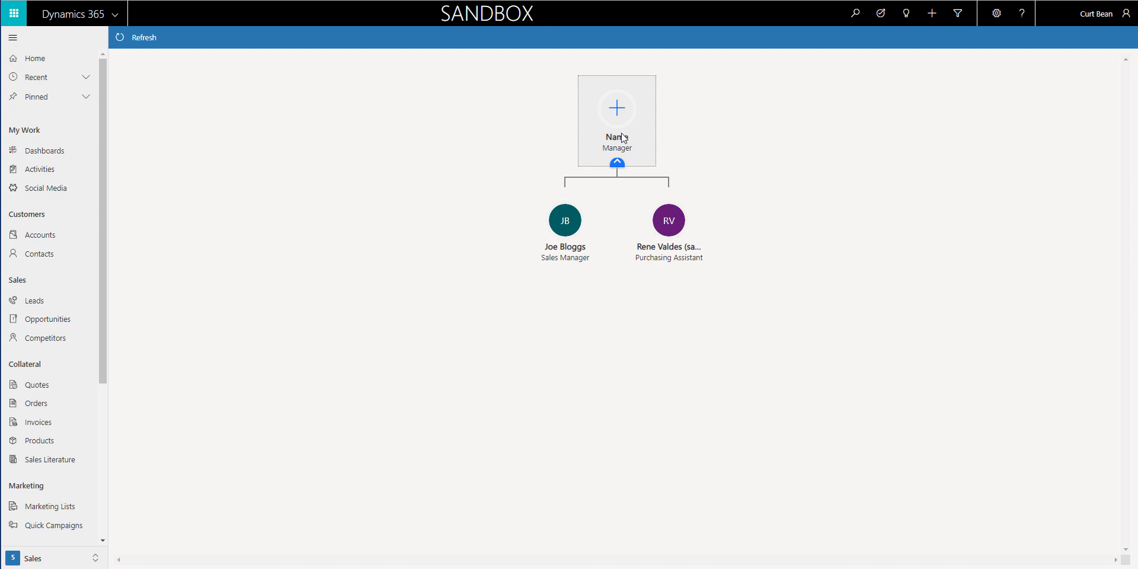
Try rearranging the purchasing assistant's card in the org chart, and open the hierarchy view for the ABC Limited account
mouse_move(668, 228)
left_mouse_down()
mouse_move(526, 279)
mouse_move(435, 185)
mouse_move(666, 238)
mouse_move(658, 225)
left_mouse_up()
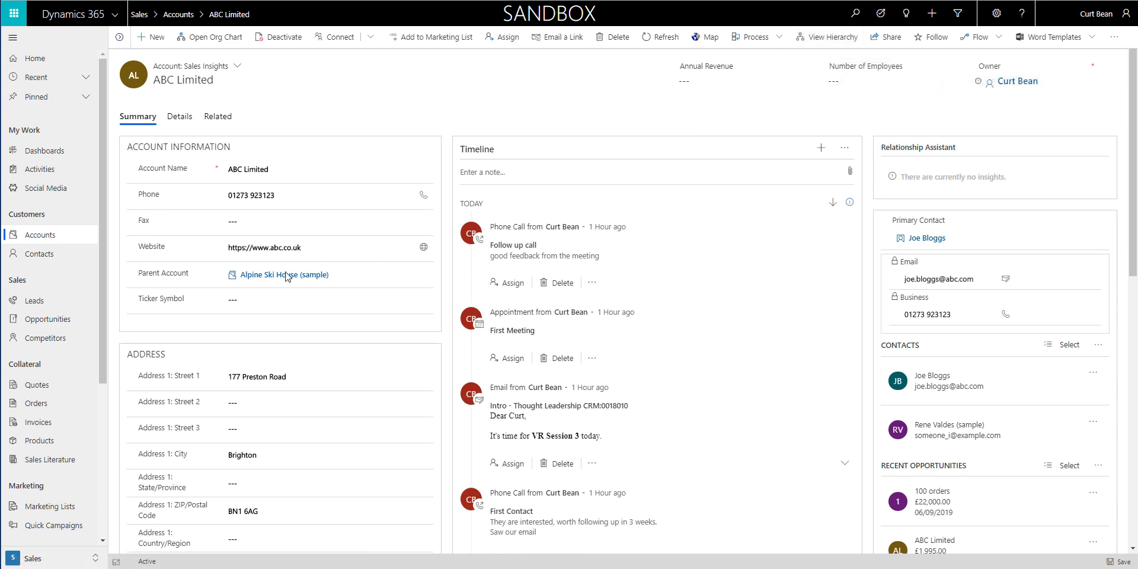
left_click(829, 43)
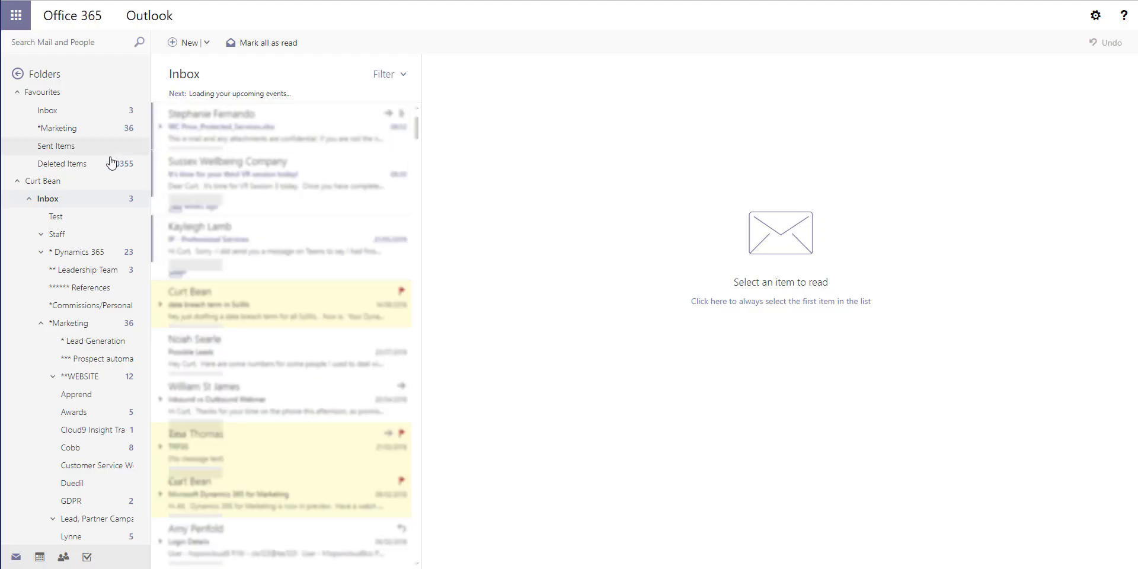
Open the cloud9 email from the Test folder in Outlook and show the Dynamics 365 pane beside it
left_click(89, 225)
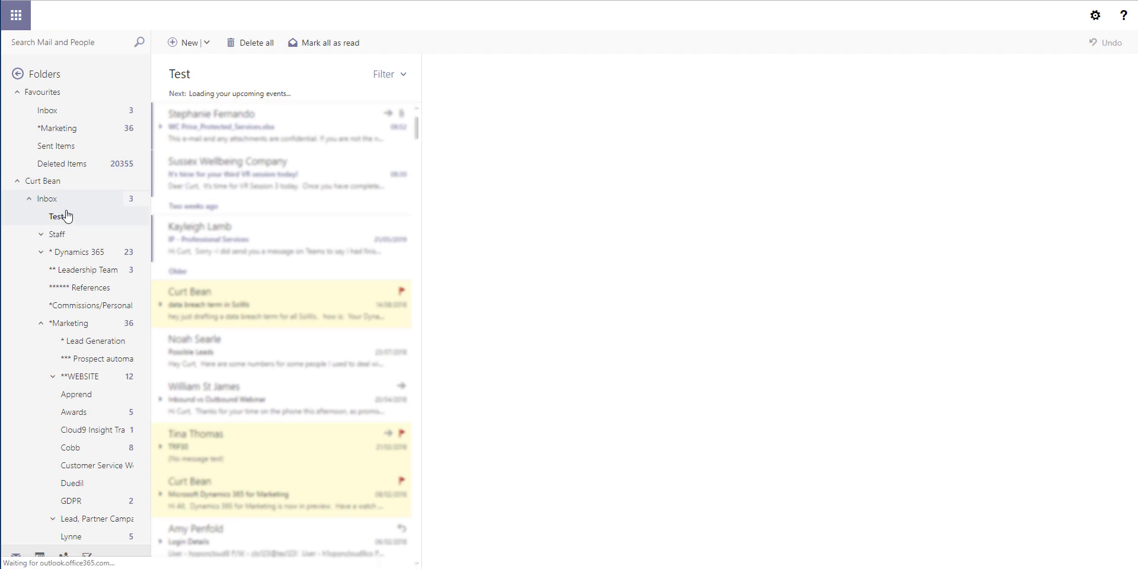
left_click(227, 119)
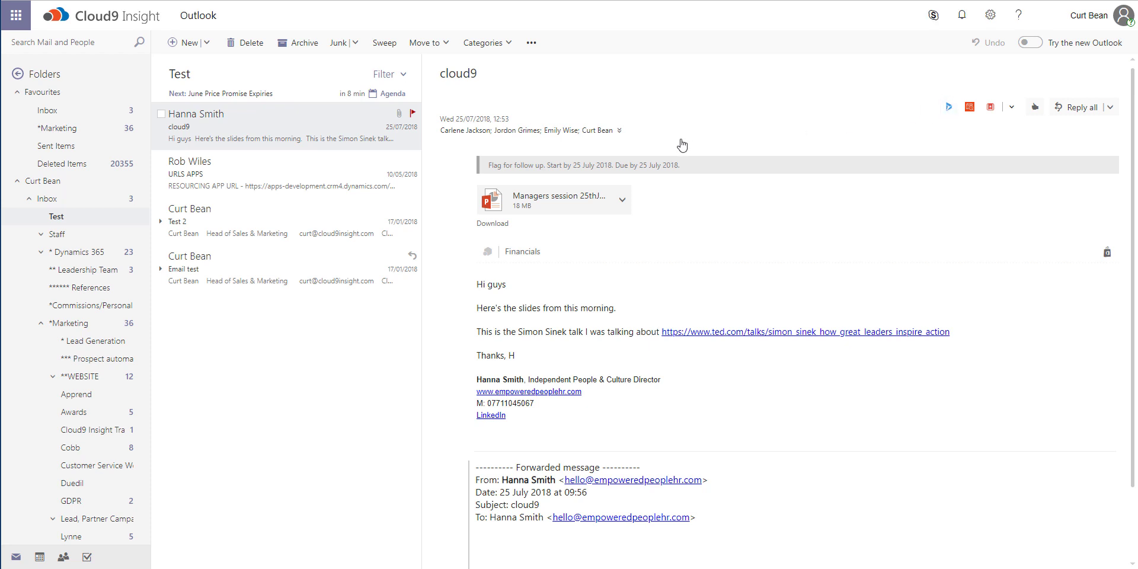
left_click(1015, 179)
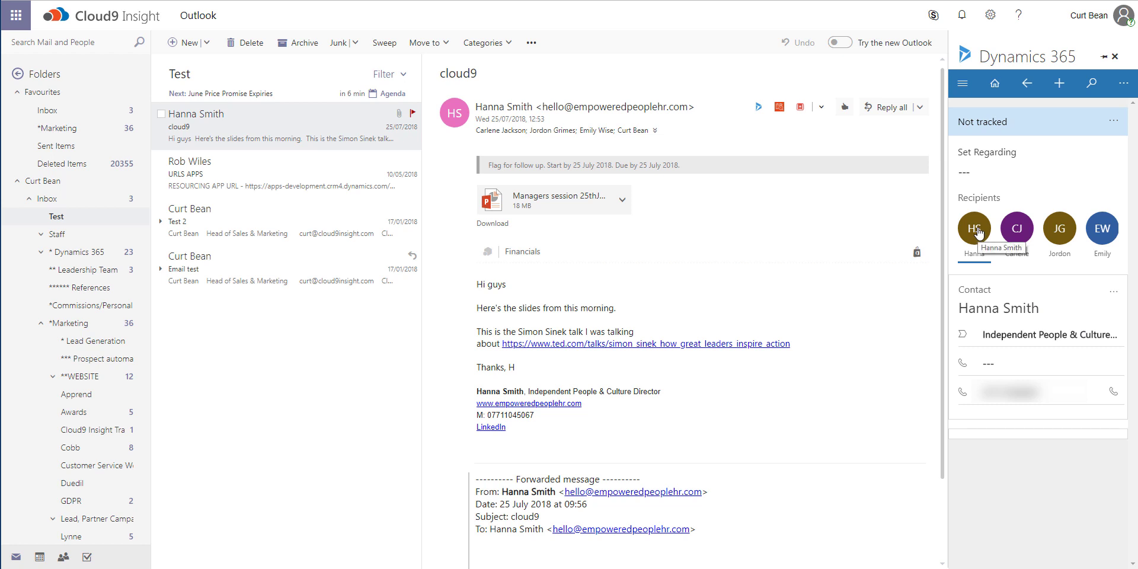
Check the email's option to track without regarding, and track it in Dynamics 365 with the sender's contact record as regarding
left_click(562, 134)
left_click(1114, 122)
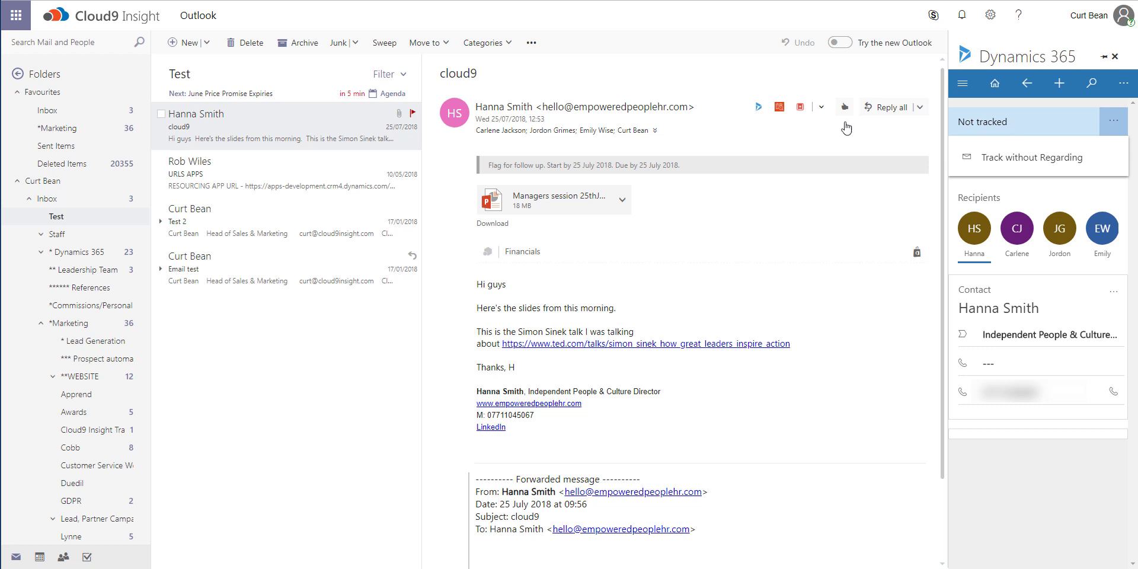
left_click(901, 145)
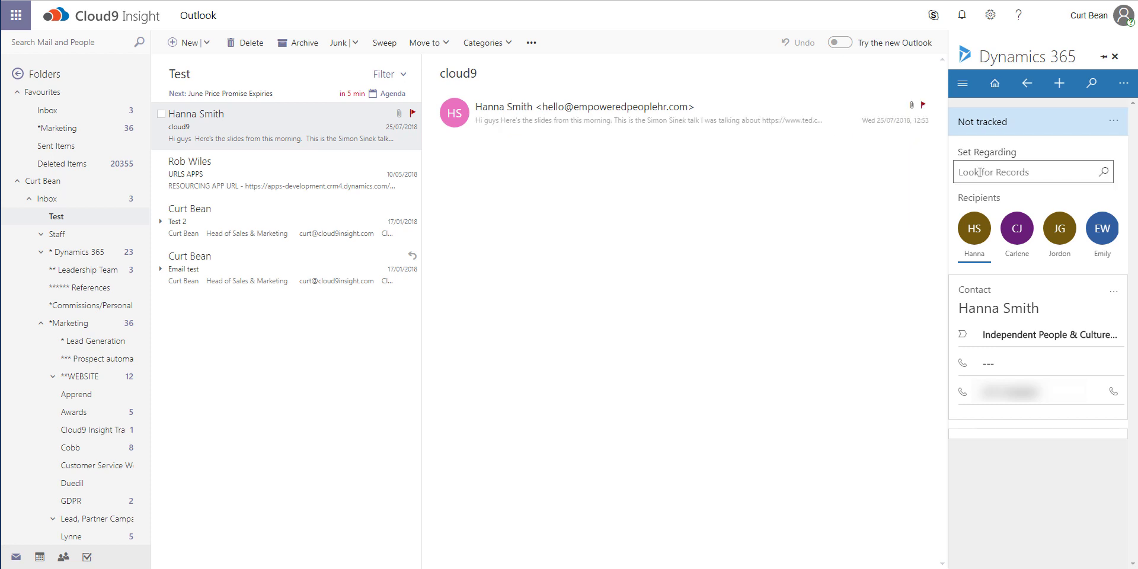
left_click(974, 171)
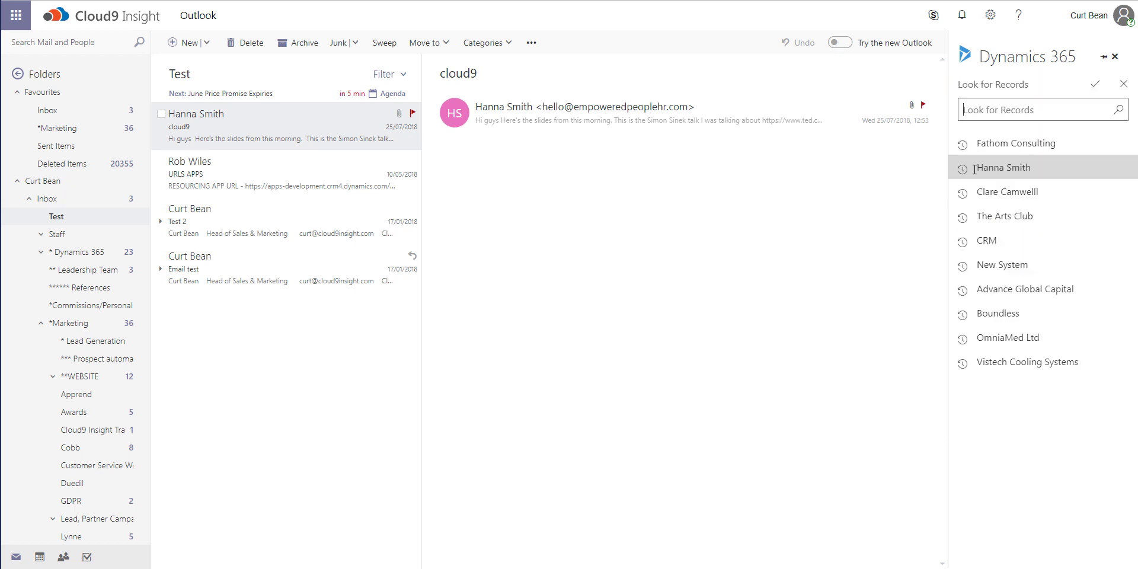
left_click(1008, 171)
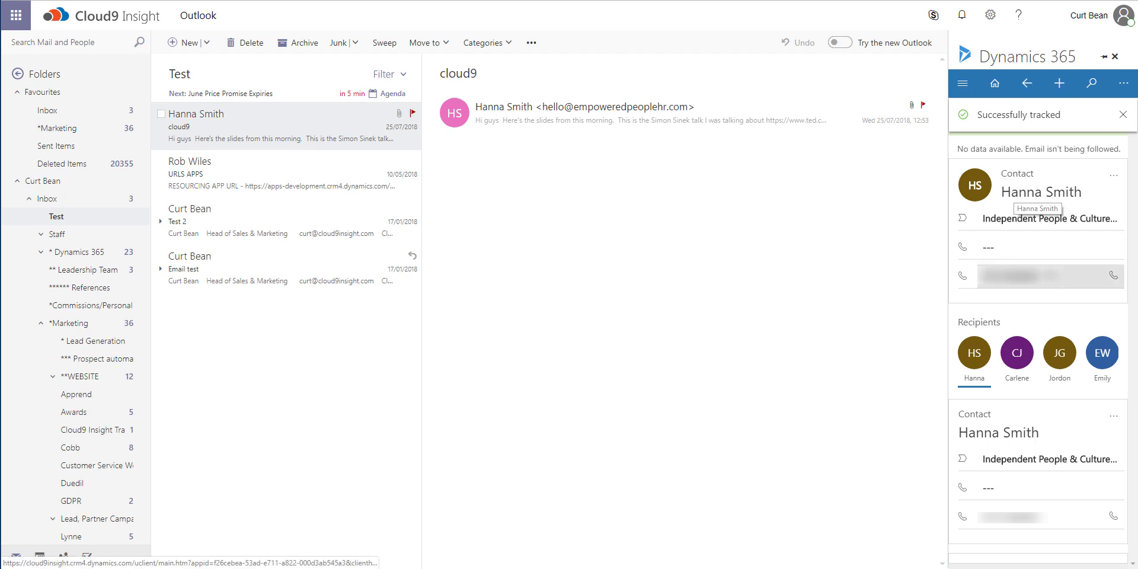
left_click(1127, 121)
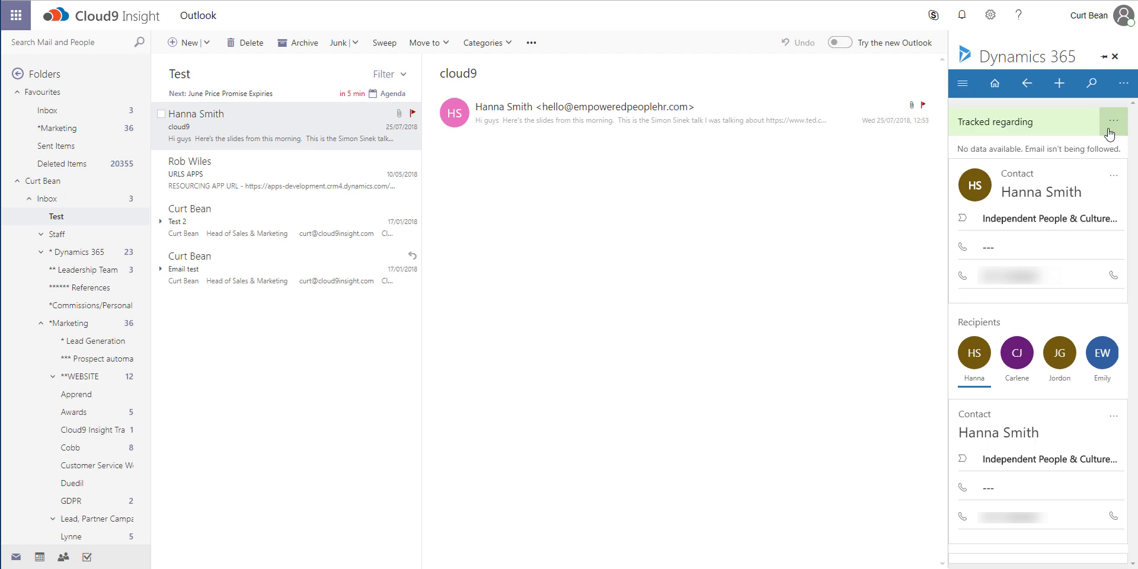
Review the tracked email's options, such as Change Regarding and Untrack, and open the Dynamics 365 pane's navigation options
left_click(1113, 122)
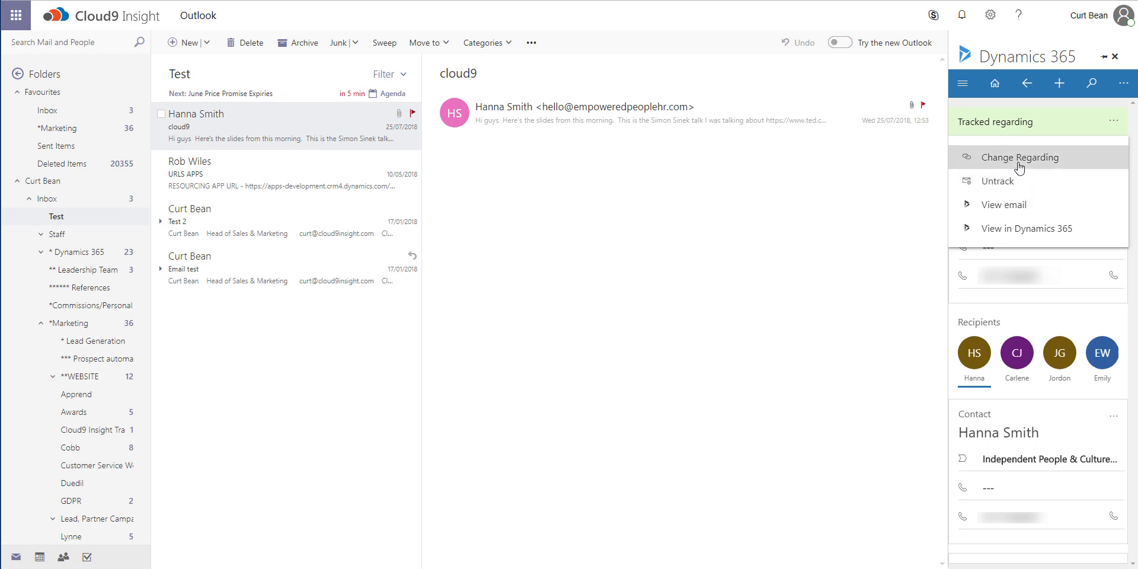
left_click(756, 216)
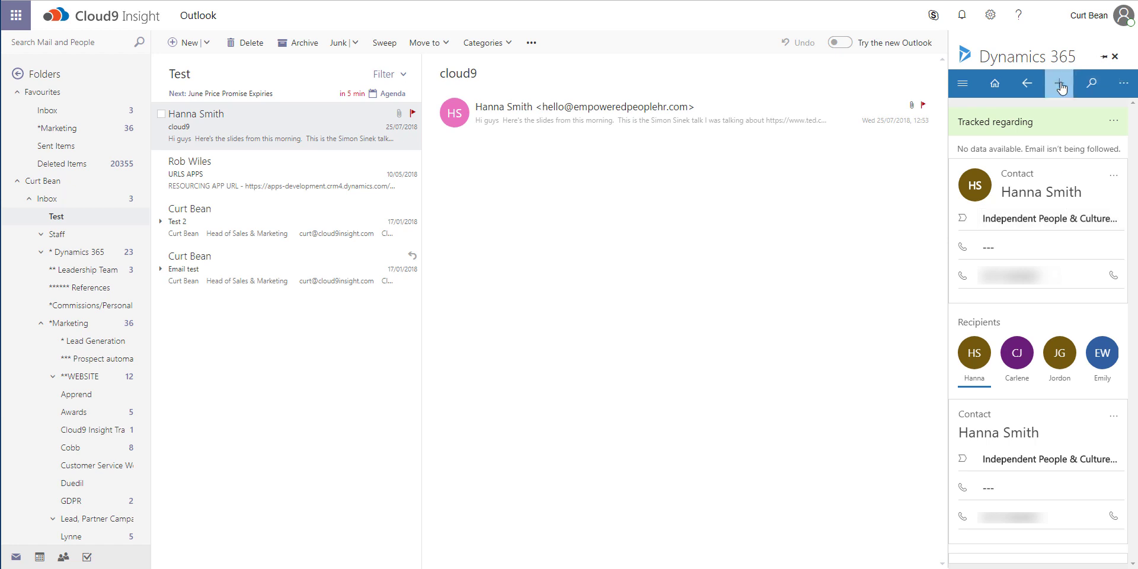
left_click(962, 86)
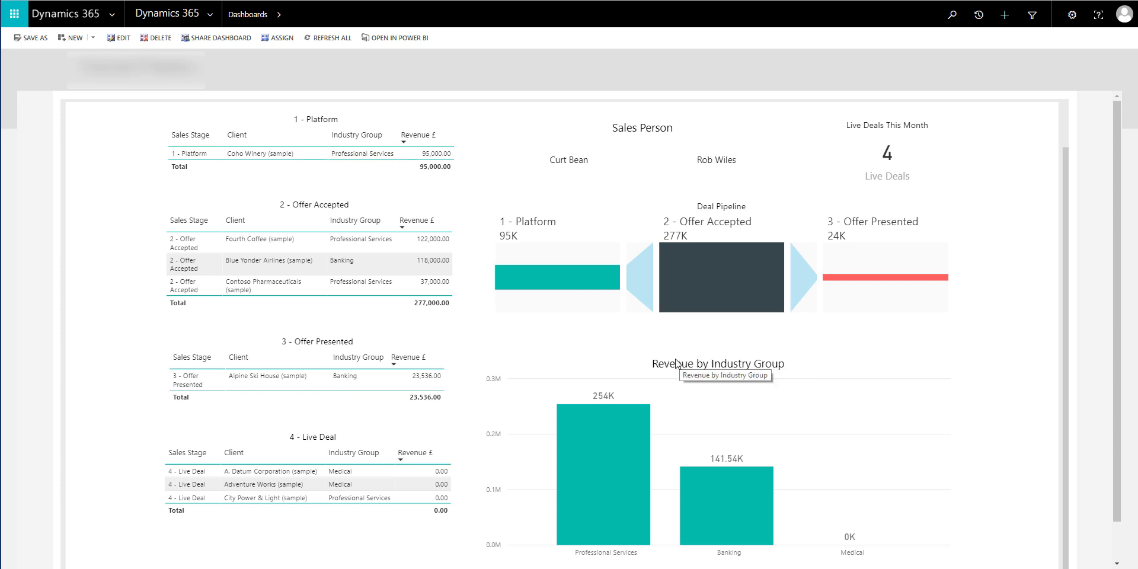
Filter the Dynamics 365 sales pipeline dashboard by each of the two sales people in turn to compare their deals
mouse_move(555, 285)
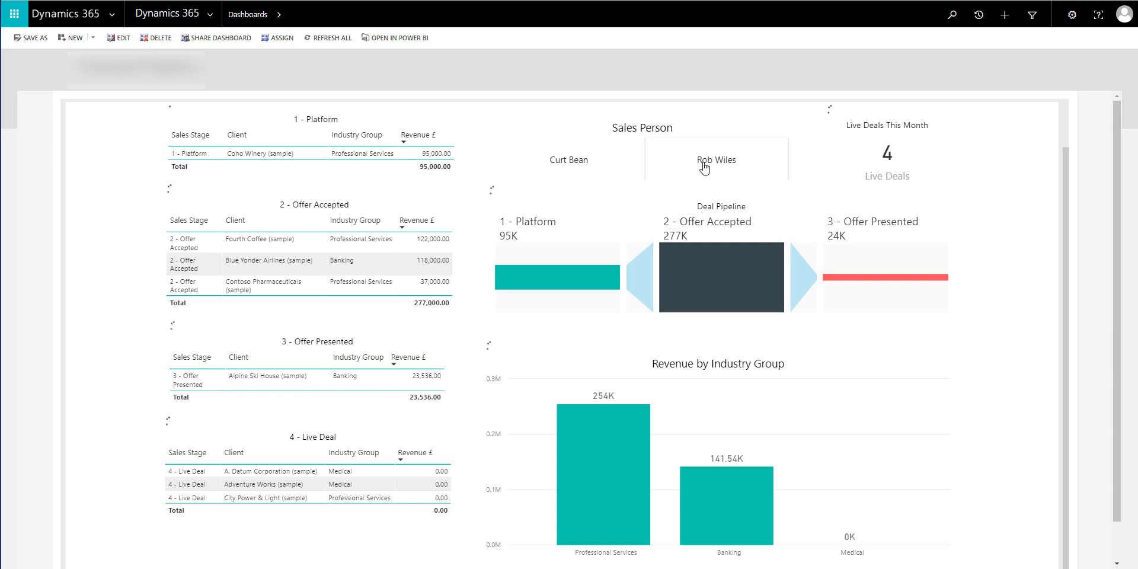
left_click(721, 161)
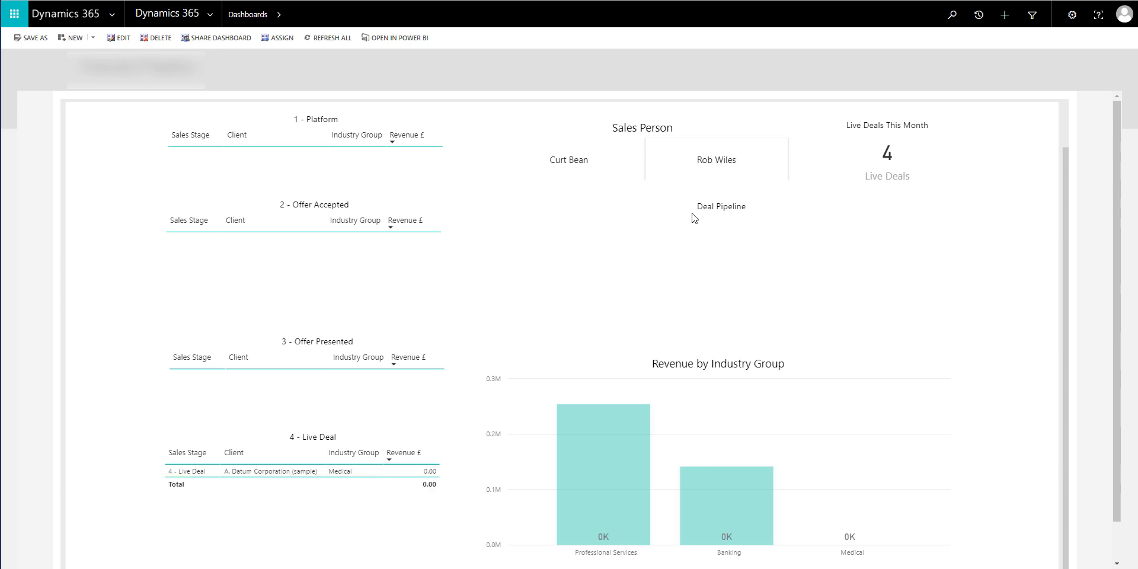
left_click(574, 166)
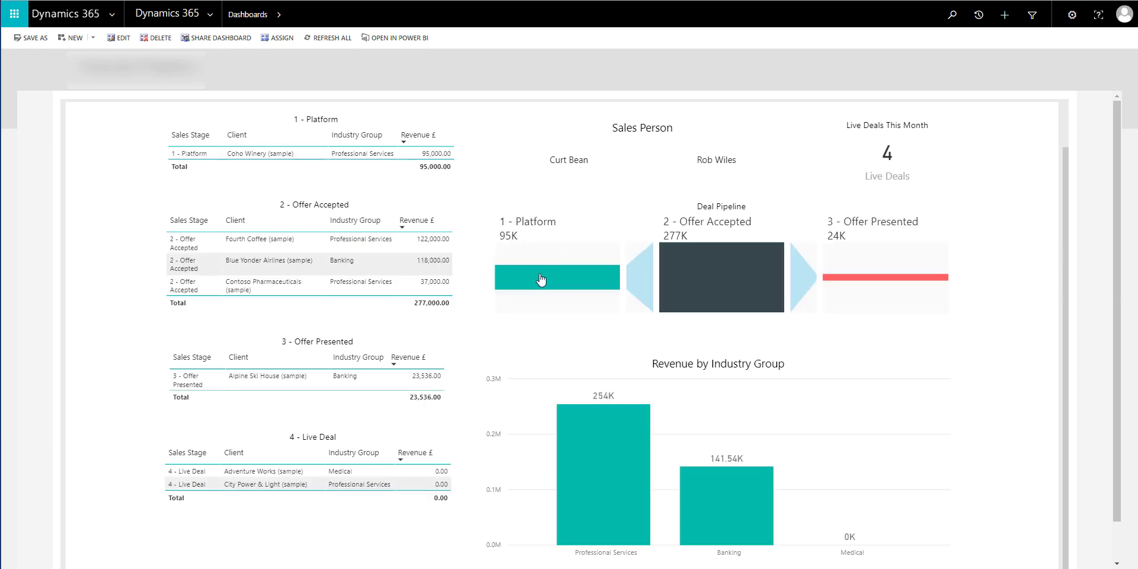
Filter the dashboard by the 1 - Platform and 2 - Offer Accepted pipeline stages, ending on 1 - Platform
left_click(564, 287)
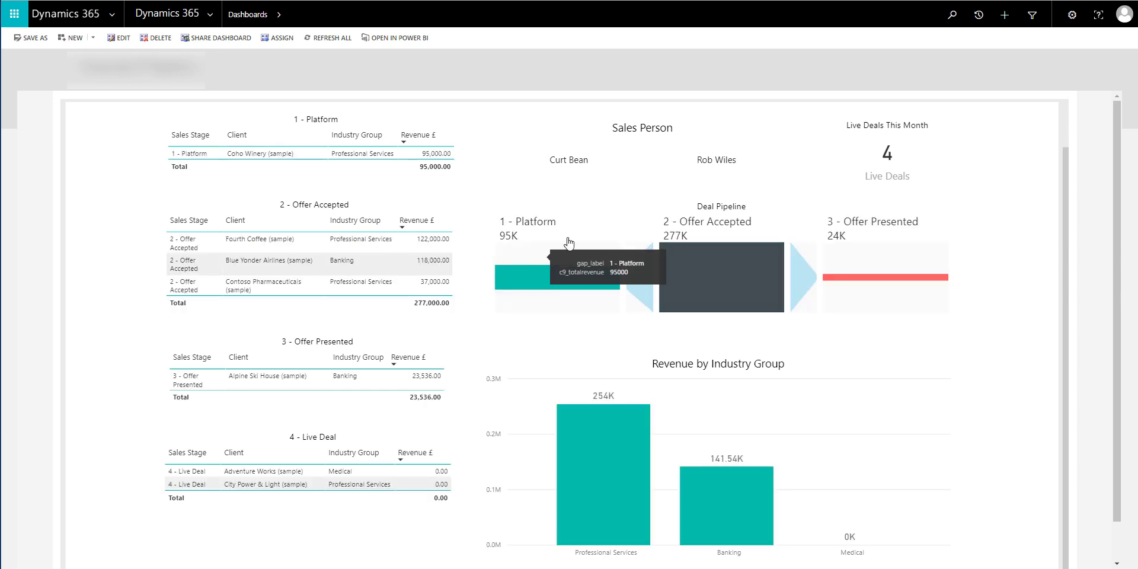
left_click(714, 286)
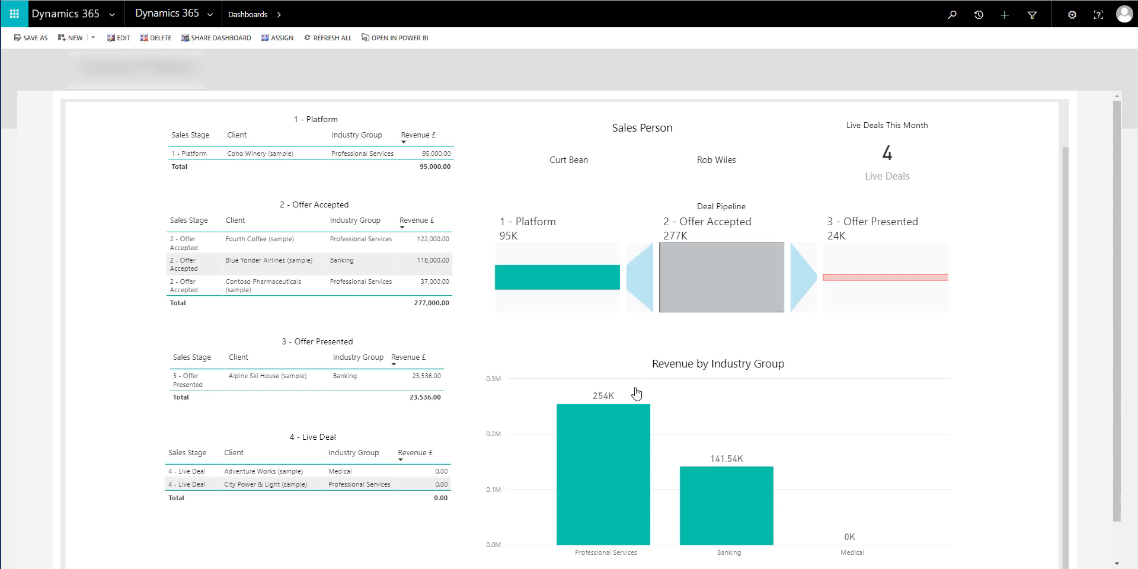
left_click(562, 280)
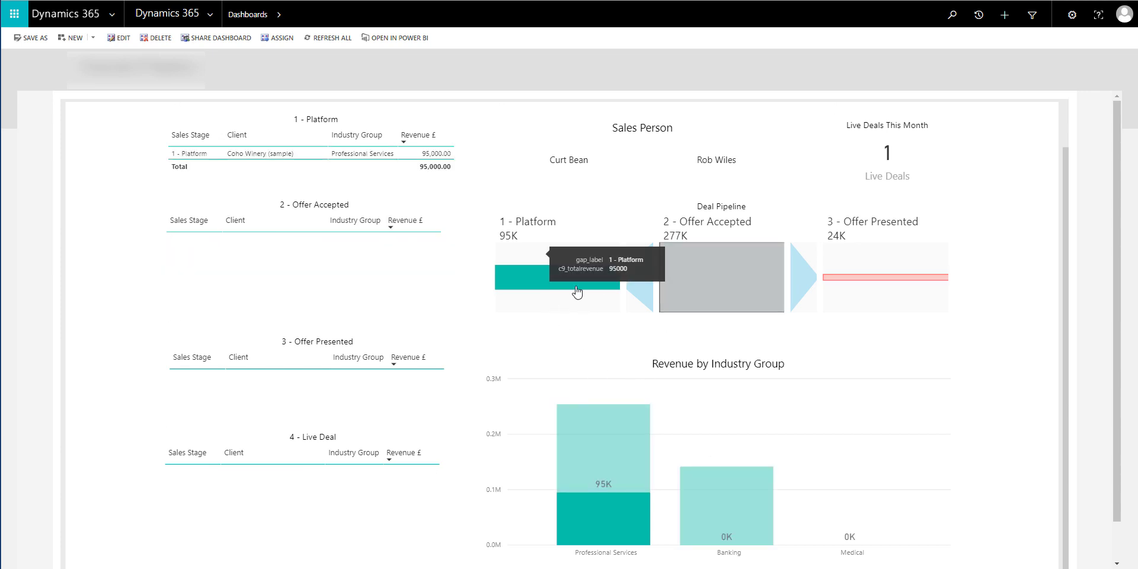